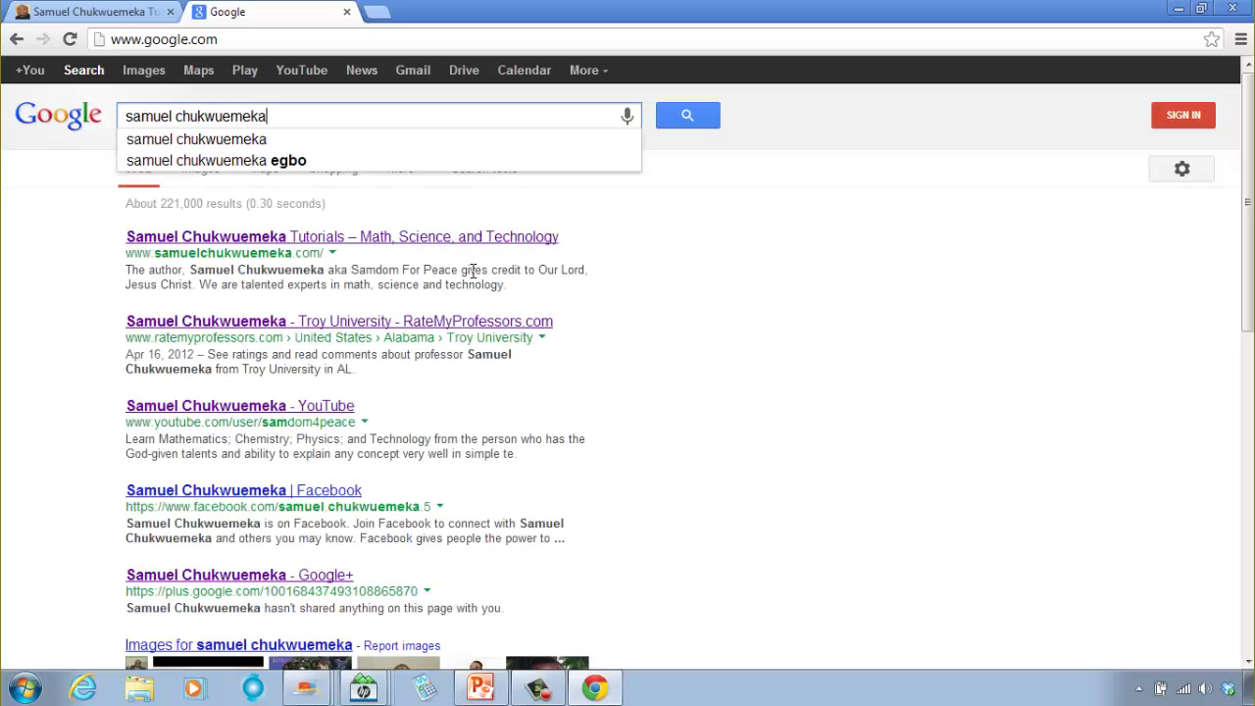
# - Search Google for the tutor's name and open the Math, Science, and Technology tutorials website from the results
pyautogui.press('Return')
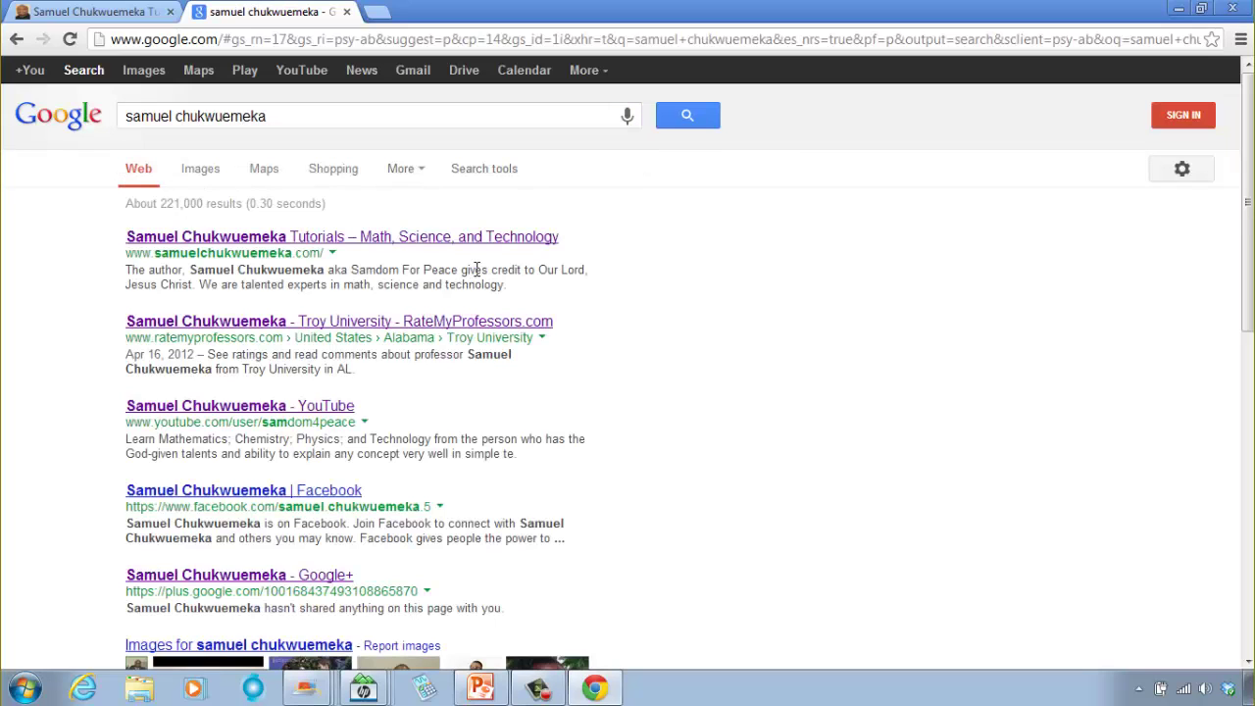
pyautogui.click(315, 239)
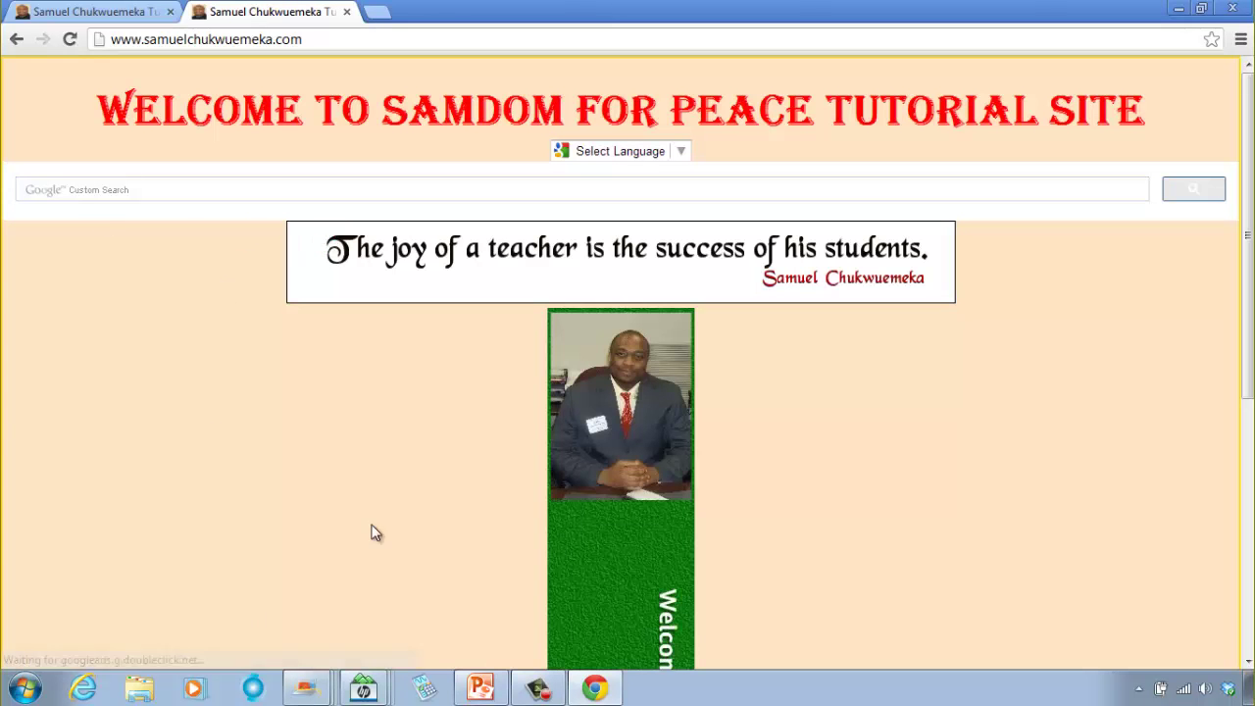
pyautogui.scroll(-5, 324, 297)
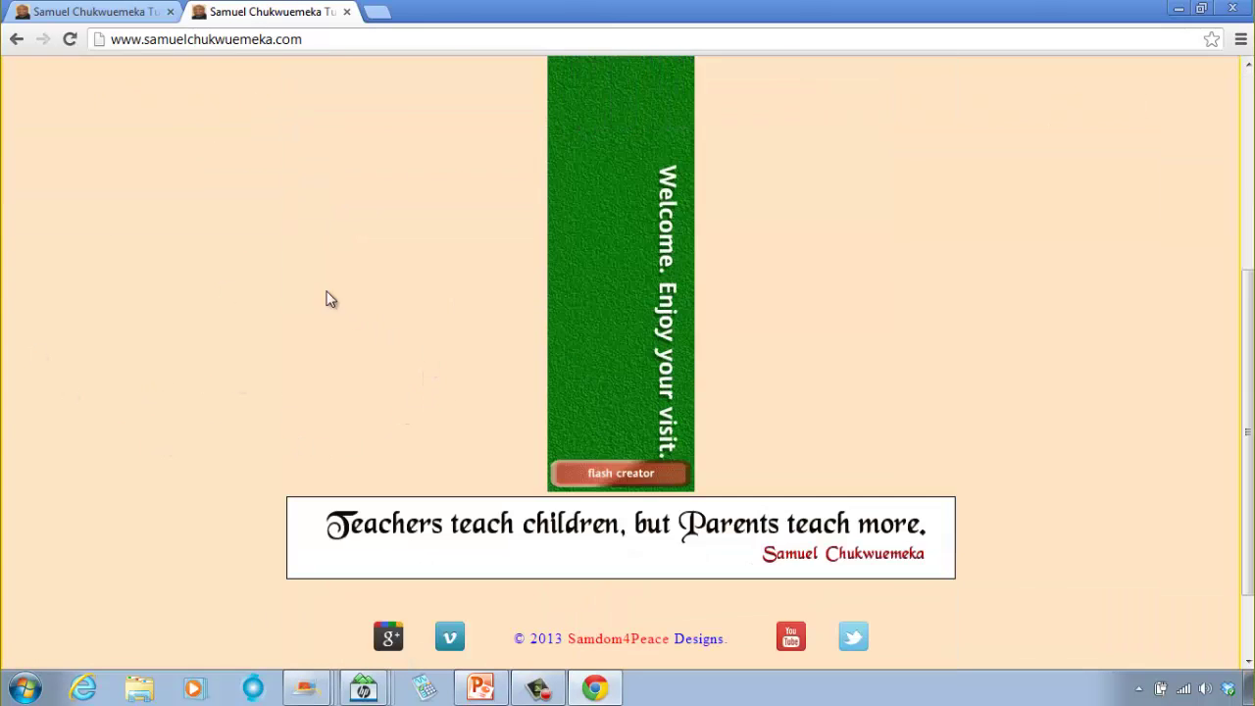
pyautogui.scroll(5, 299, 271)
pyautogui.scroll(-5, 255, 304)
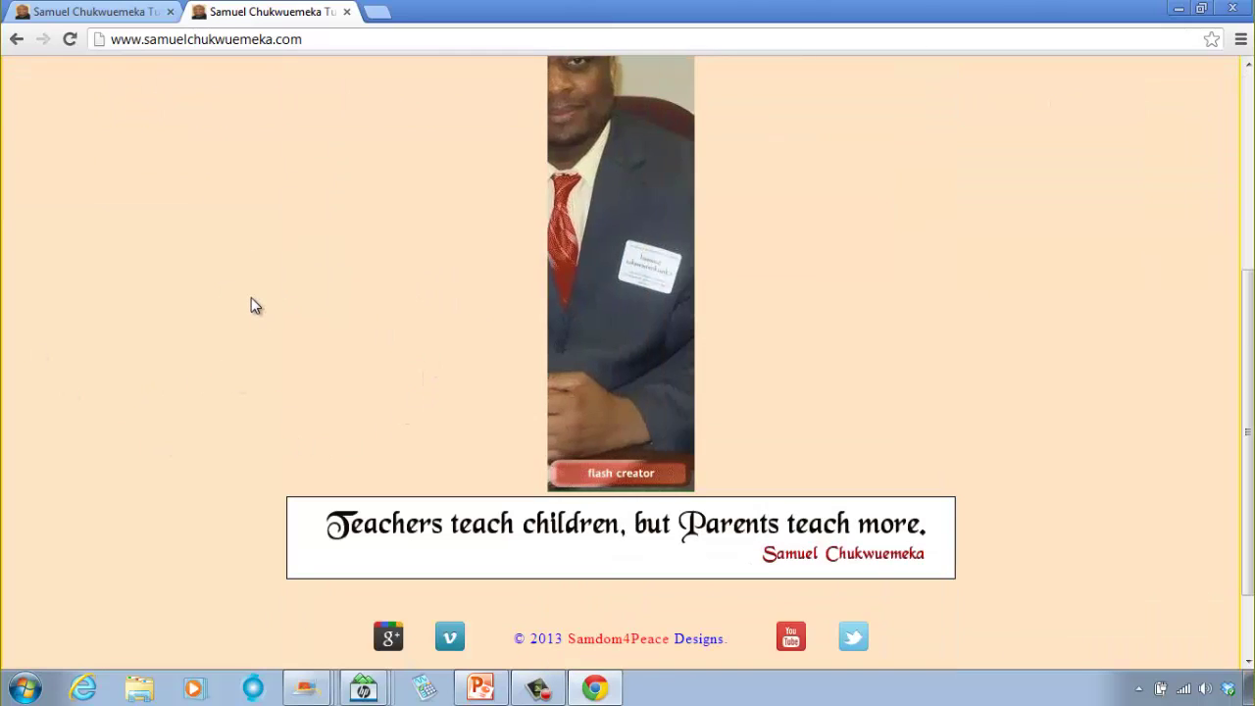
pyautogui.scroll(5, 251, 299)
pyautogui.scroll(-5, 382, 407)
pyautogui.scroll(-1, 229, 317)
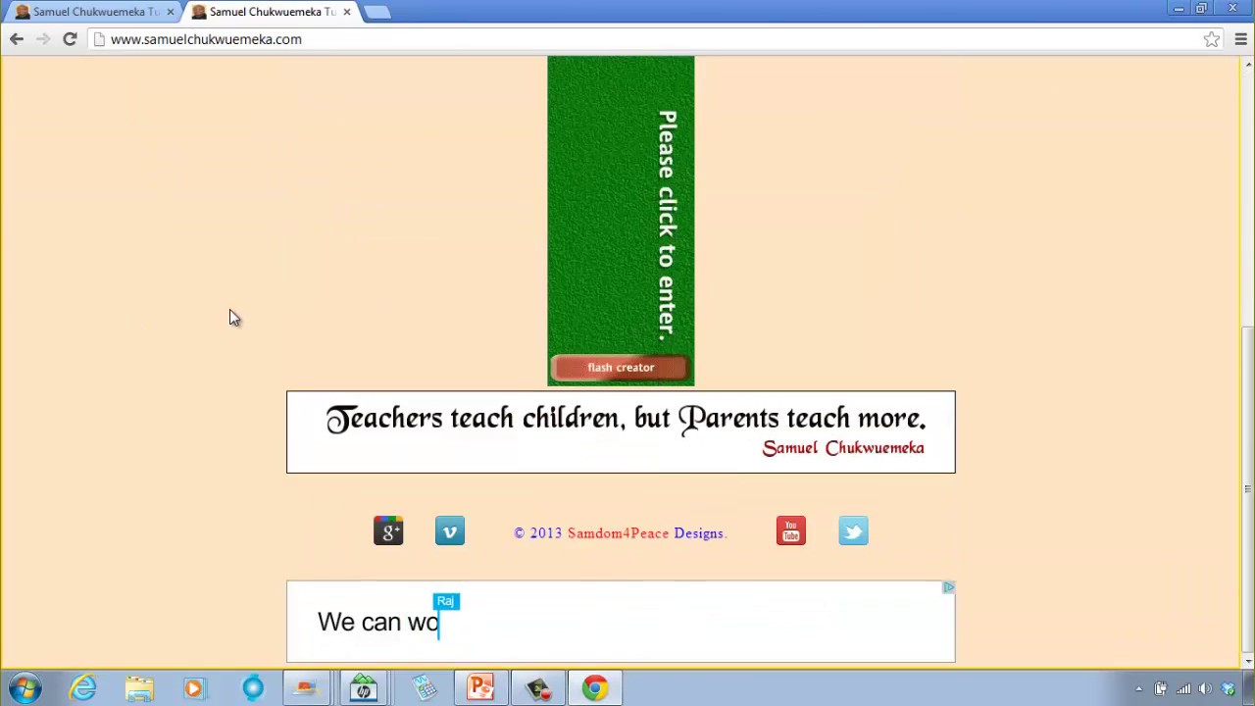
pyautogui.scroll(5, 229, 316)
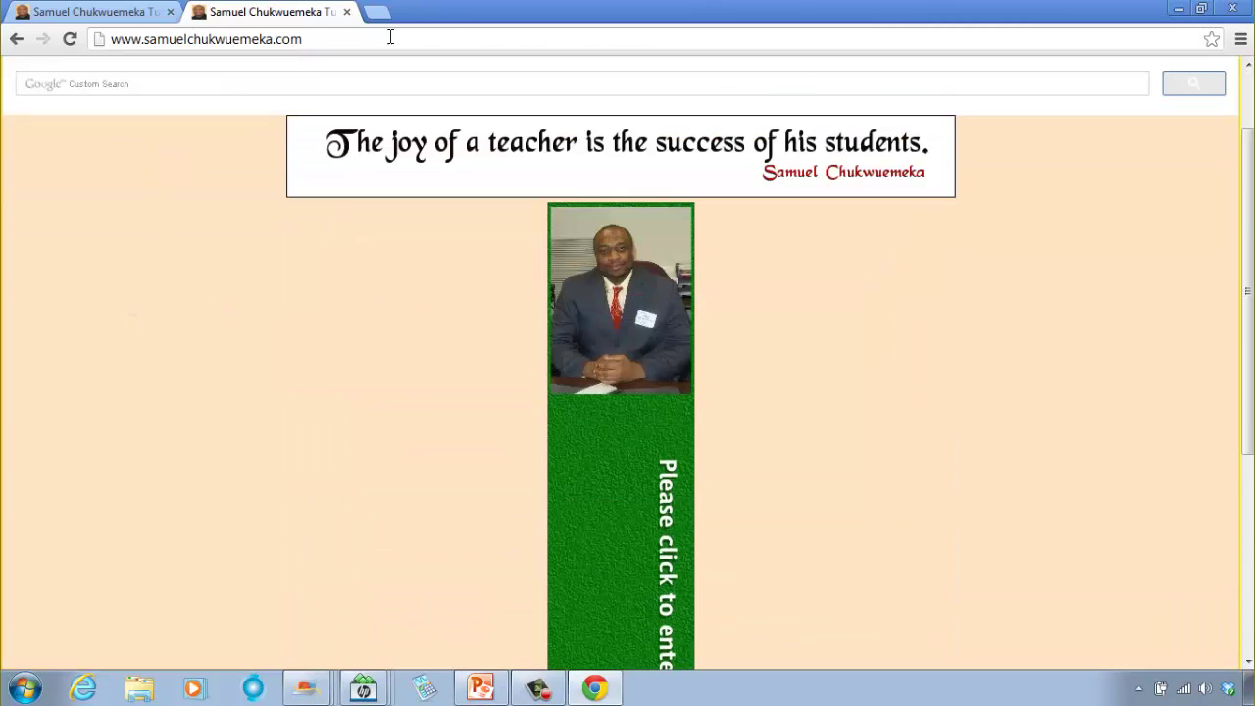
# - Enter the tutorial site and open the Algebra page of its Mathematics section
pyautogui.click(603, 361)
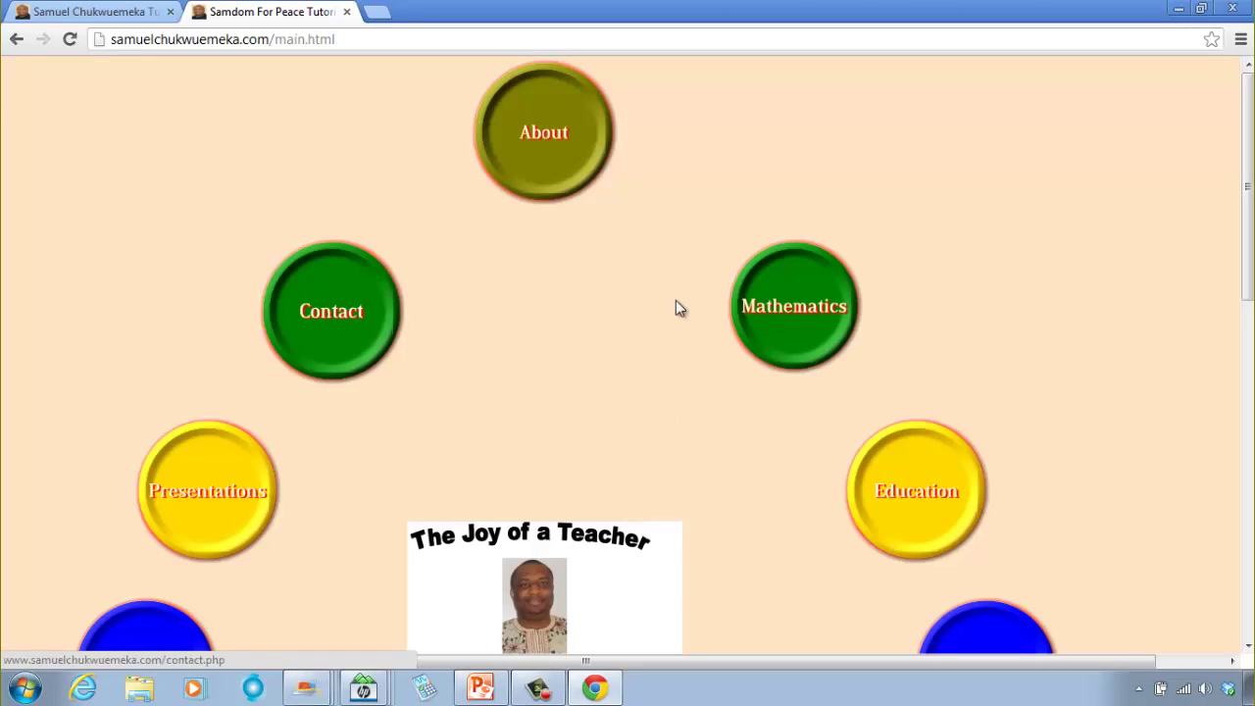
pyautogui.click(774, 336)
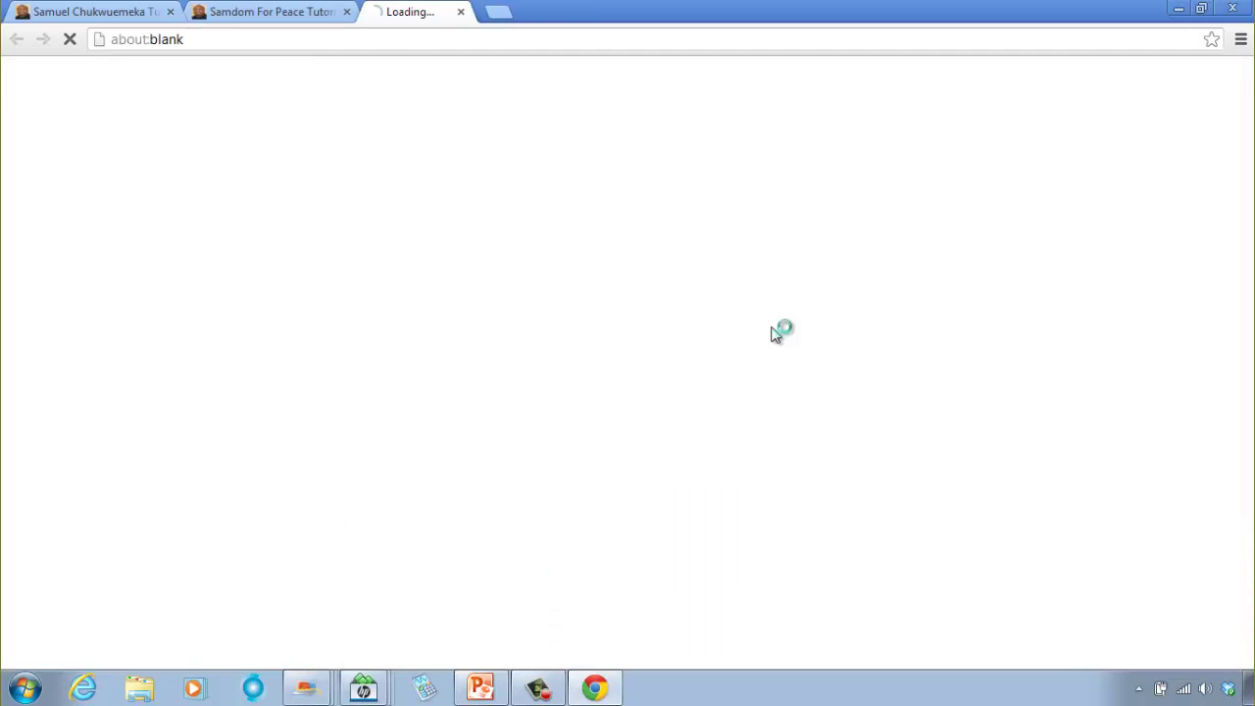
pyautogui.scroll(-1, 554, 334)
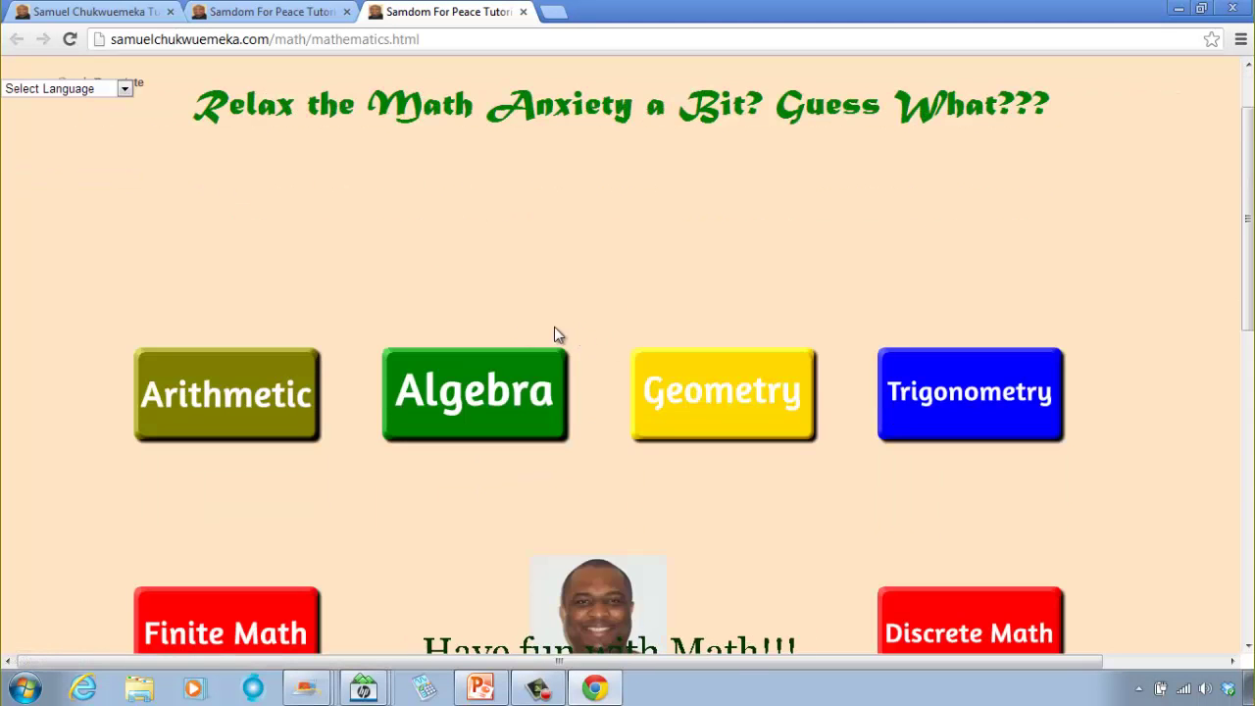
pyautogui.click(443, 397)
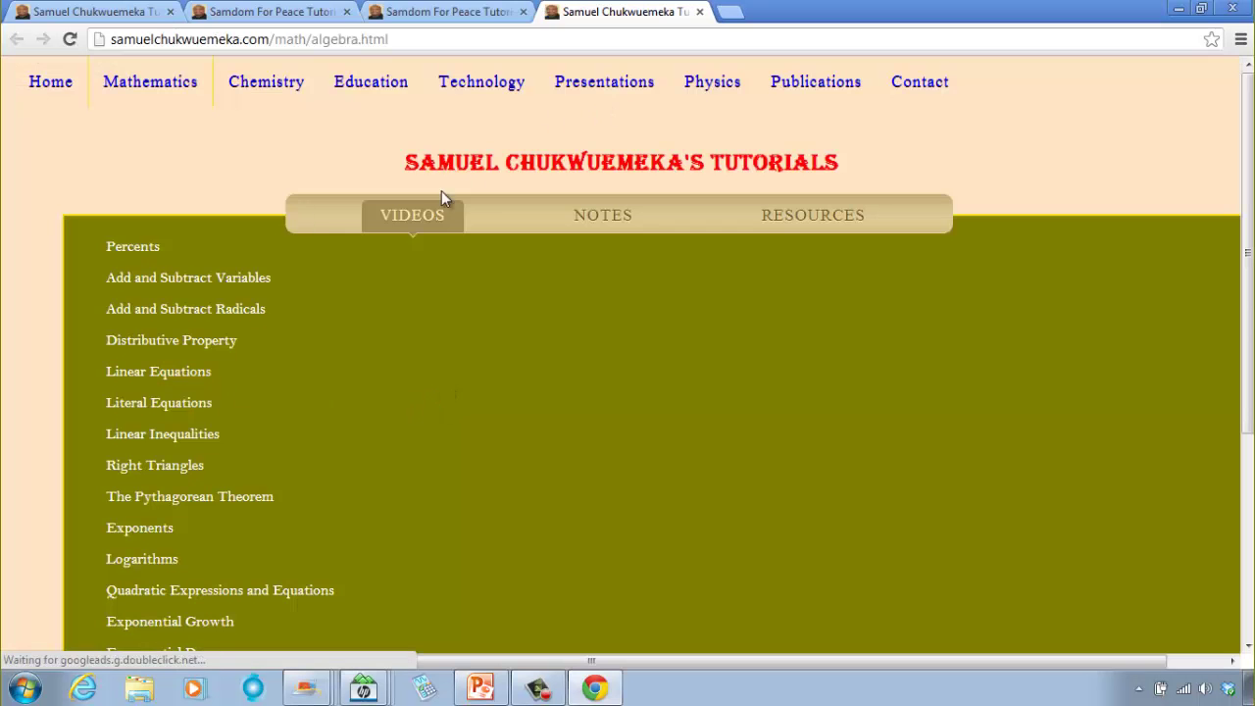
# - Show the Algebra resources and open the online Graphing Calculator linked there
pyautogui.click(441, 11)
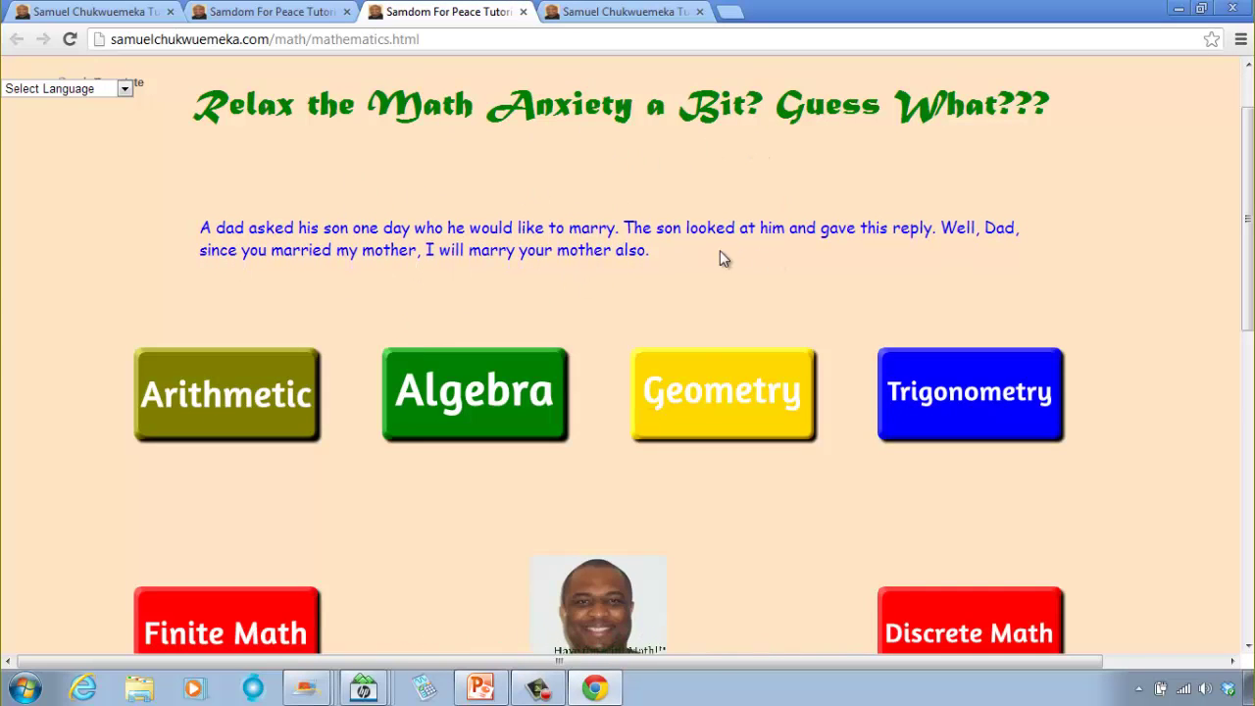
pyautogui.click(639, 10)
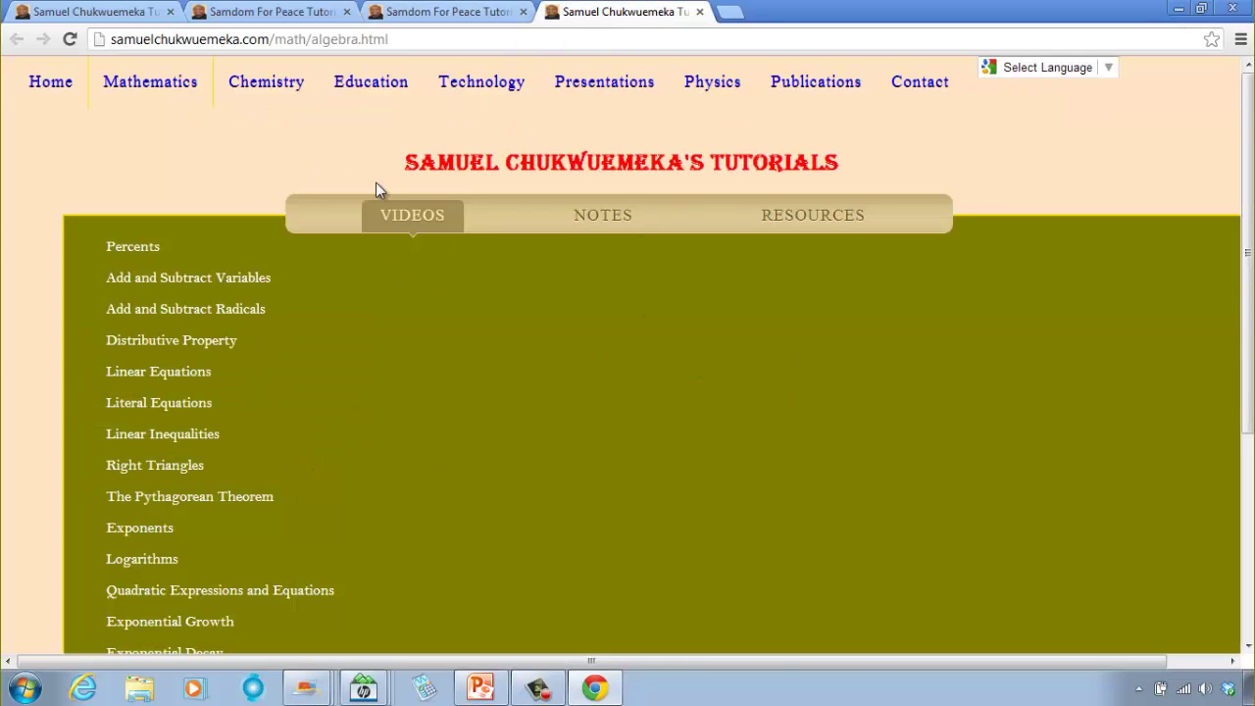
pyautogui.scroll(-1, 496, 393)
pyautogui.scroll(1, 501, 392)
pyautogui.click(784, 221)
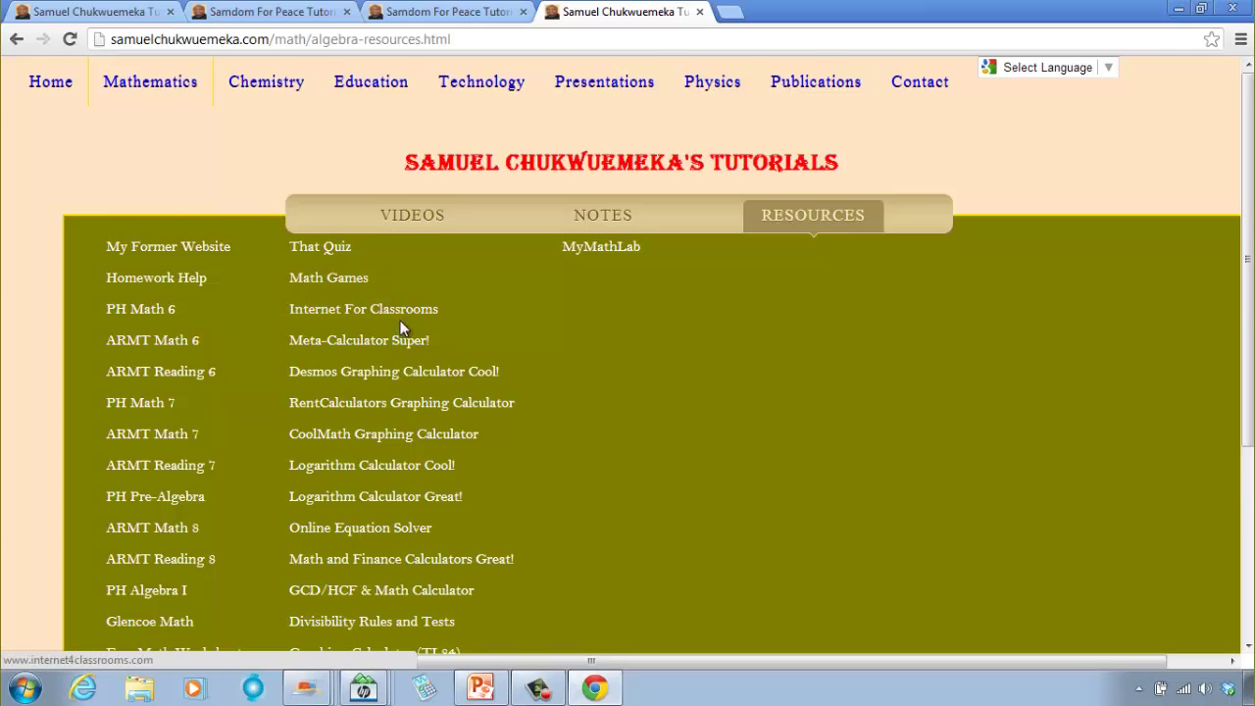
pyautogui.scroll(-1, 416, 214)
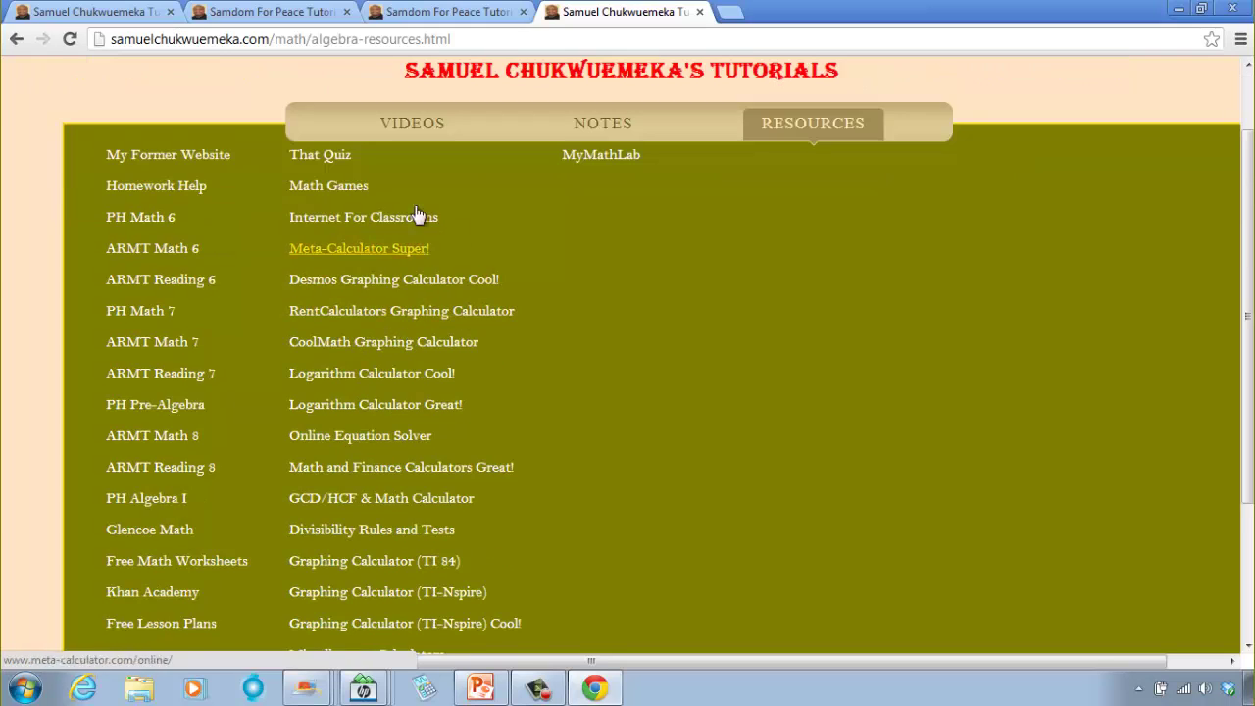
pyautogui.click(393, 312)
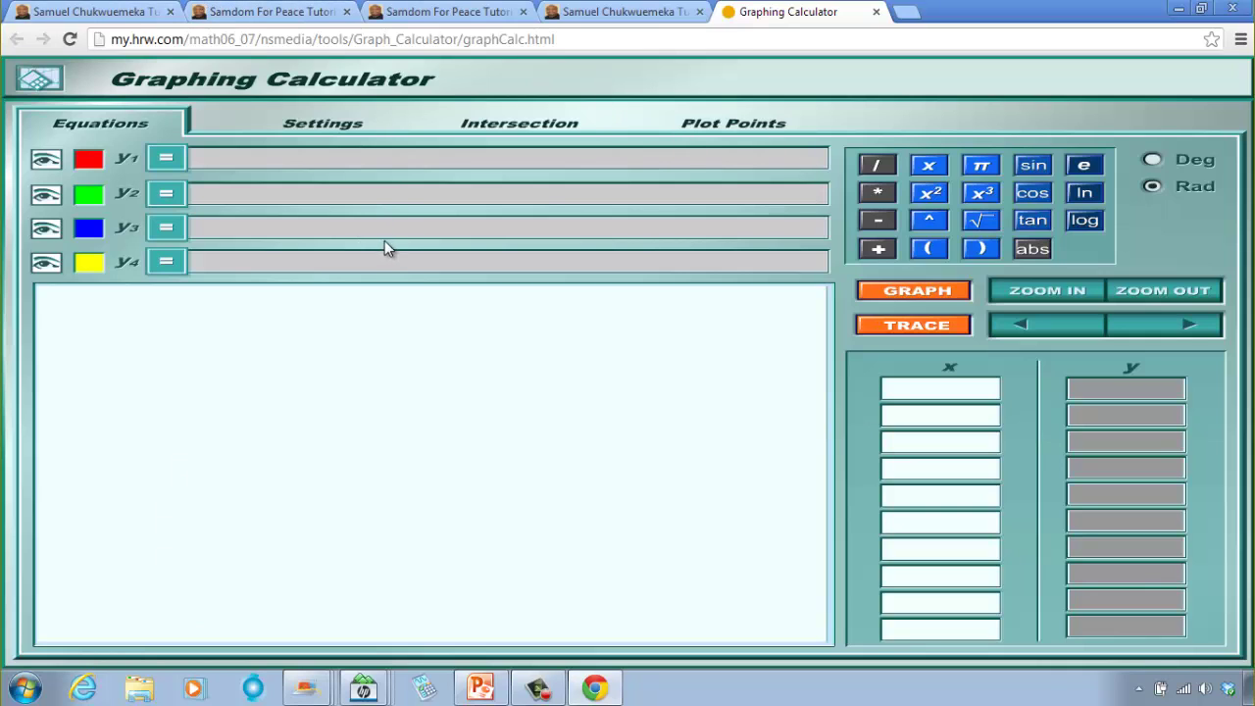
# - Examine the calculator's Plot Points and Equations views alongside the y = x² table of values on the PowerPoint slide
pyautogui.click(725, 125)
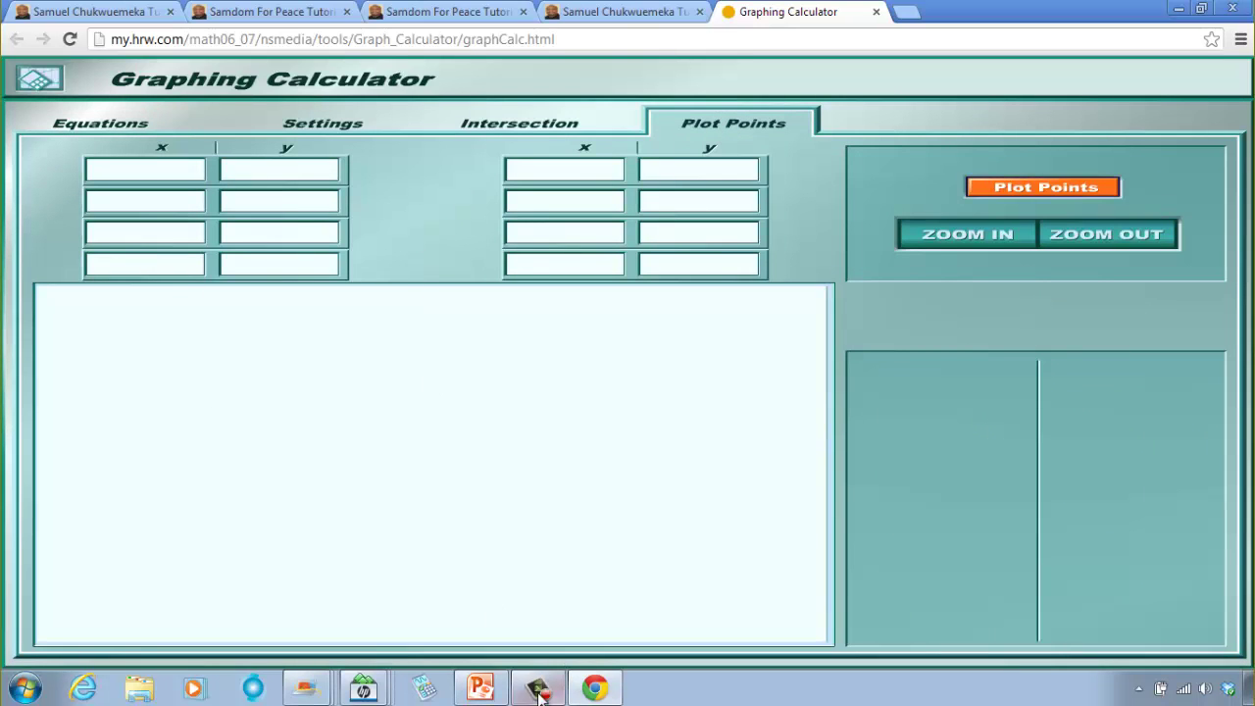
pyautogui.click(480, 687)
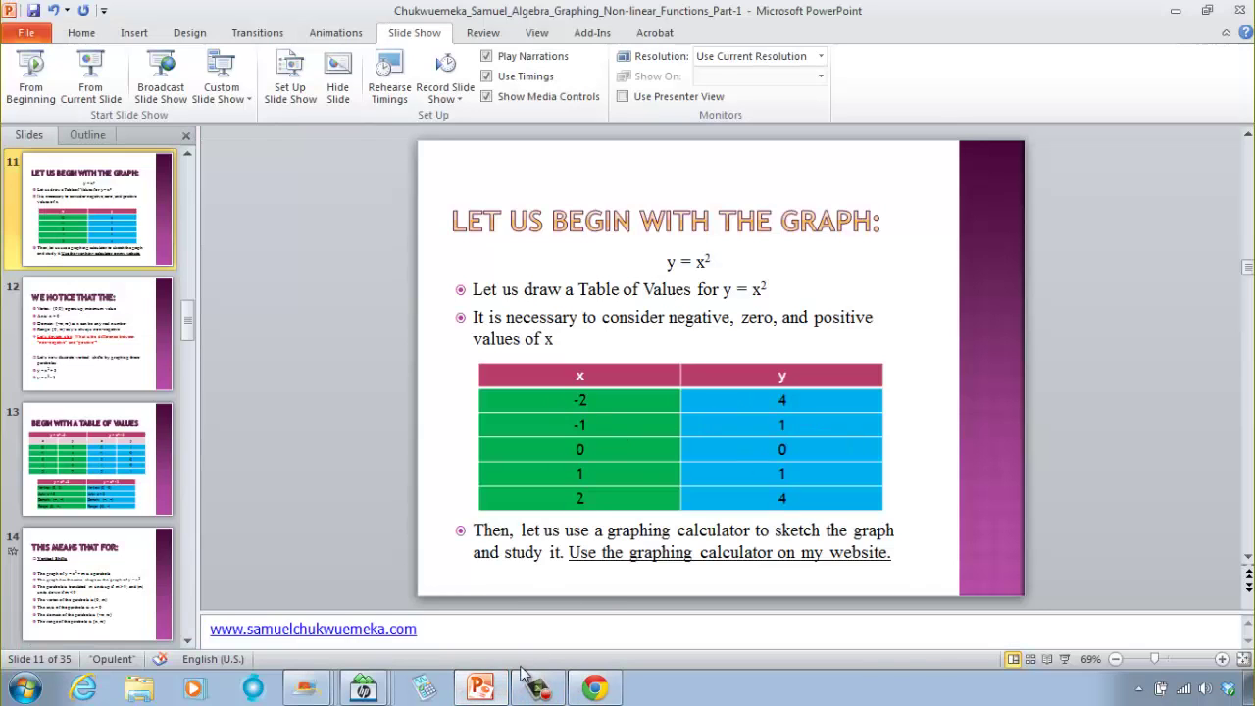
pyautogui.click(495, 688)
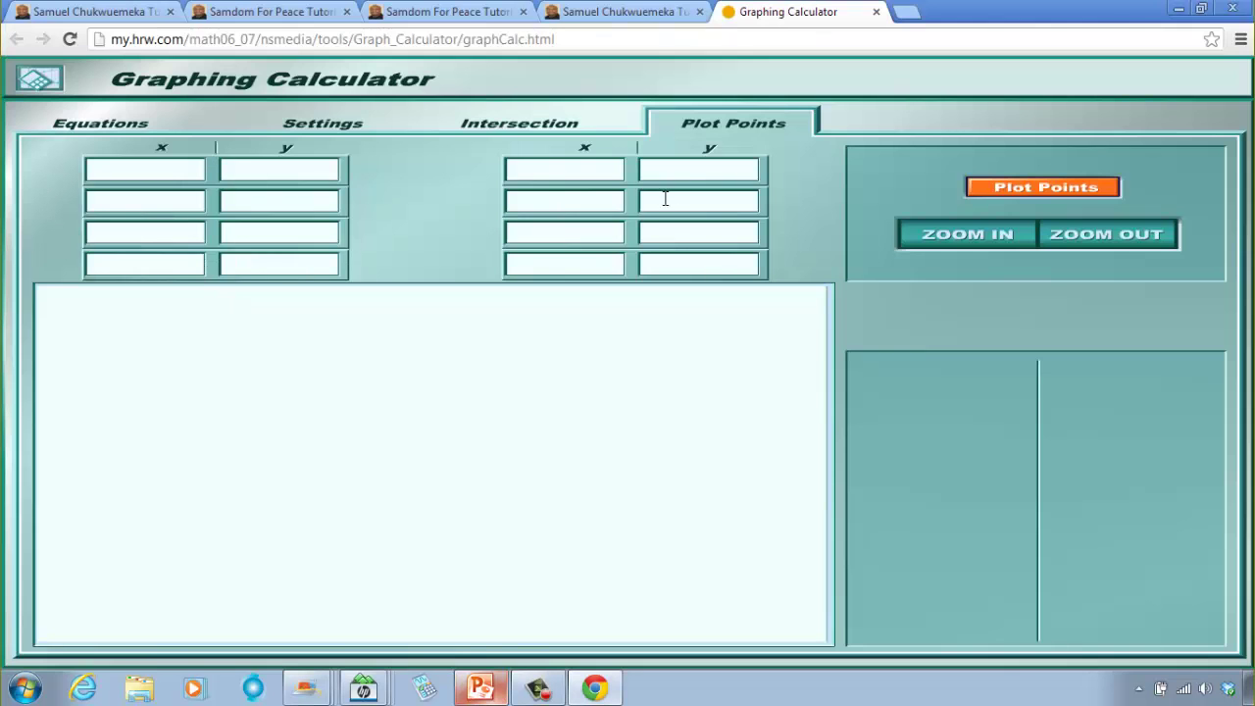
pyautogui.click(123, 132)
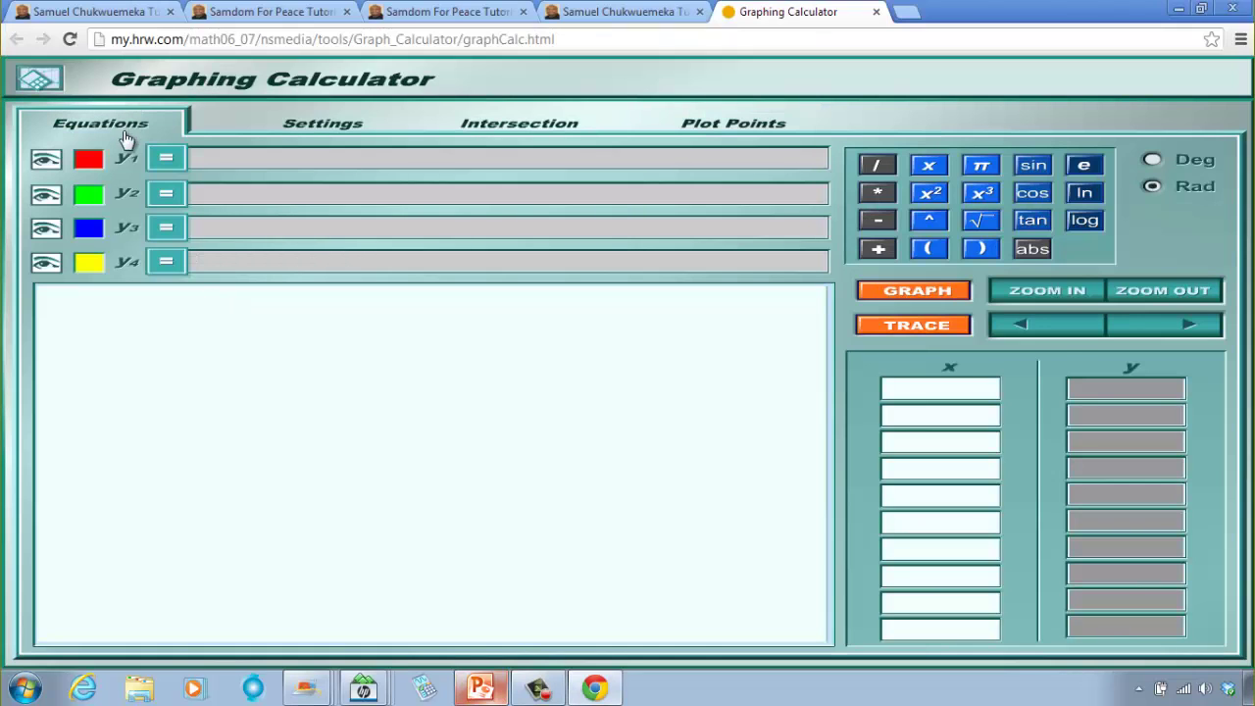
pyautogui.click(232, 158)
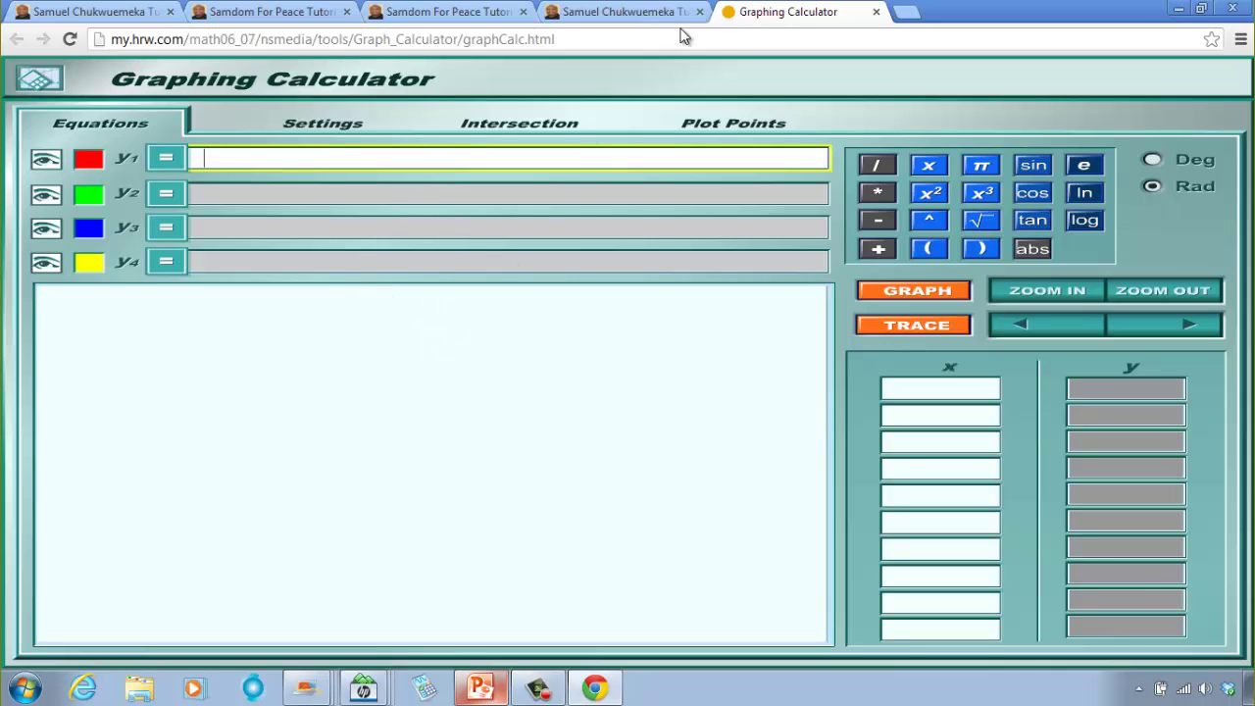
pyautogui.click(480, 688)
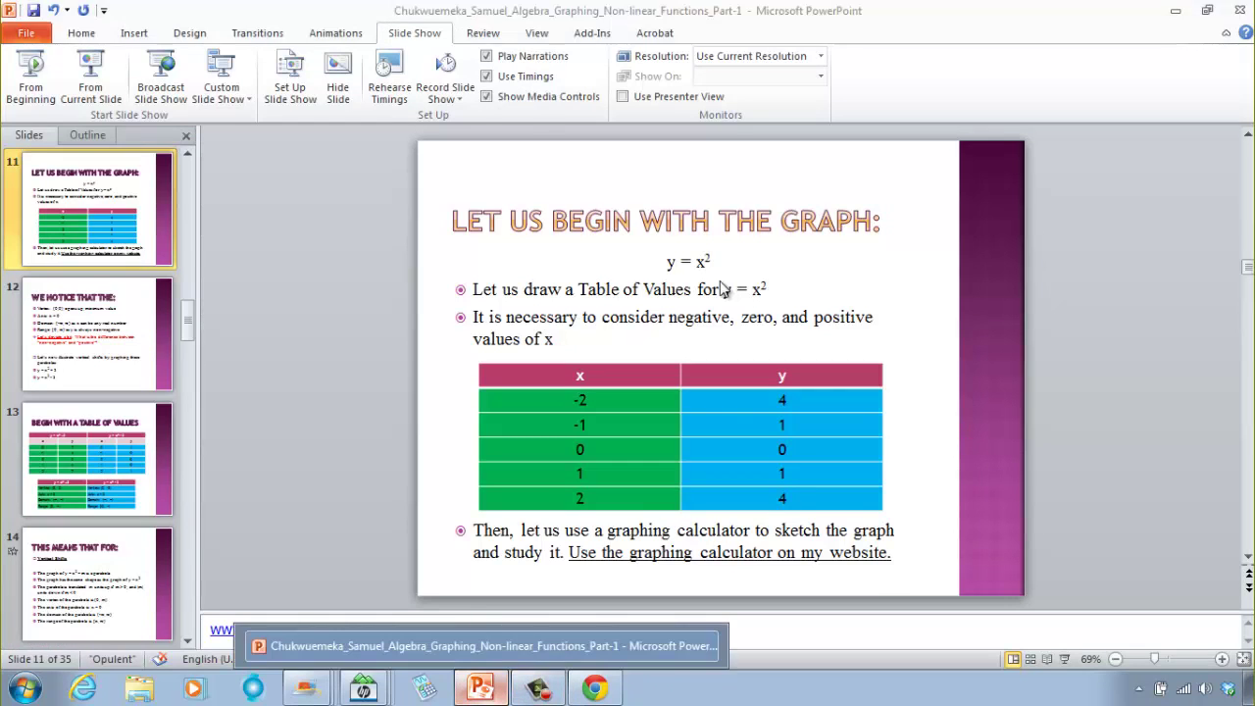
pyautogui.click(594, 688)
pyautogui.click(700, 130)
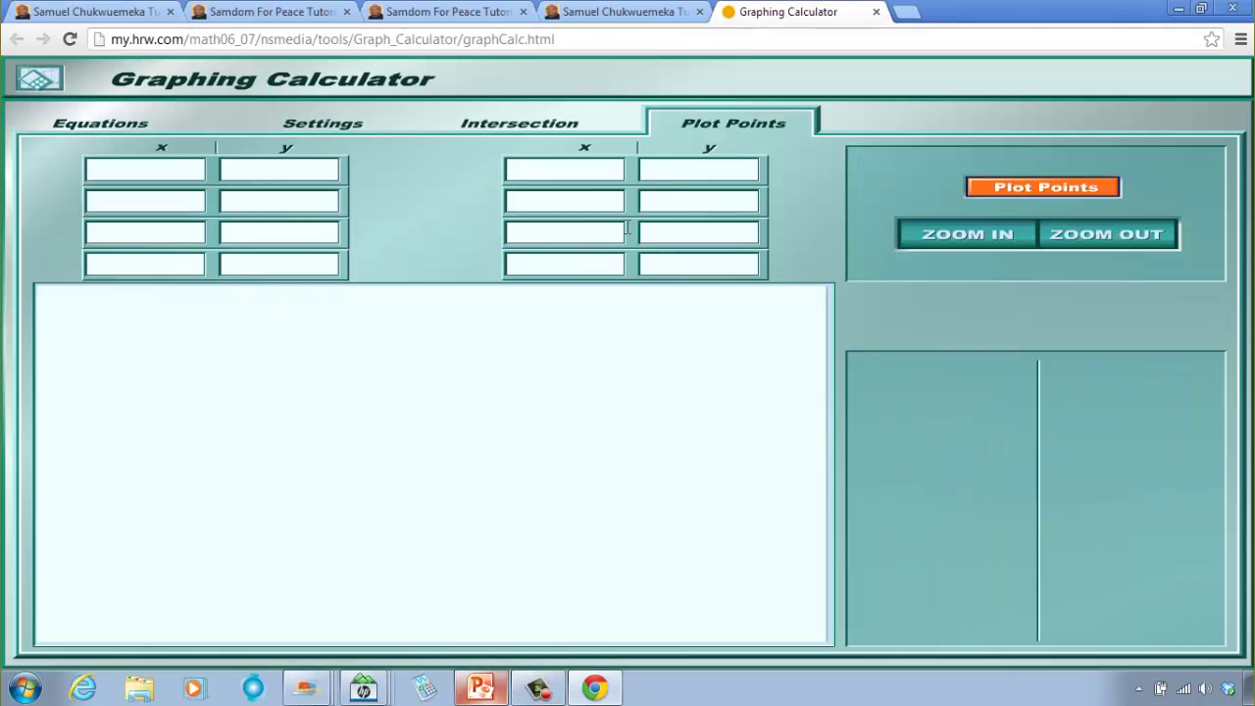
# - Enter x² as equation y1 in the calculator and graph it
pyautogui.click(101, 126)
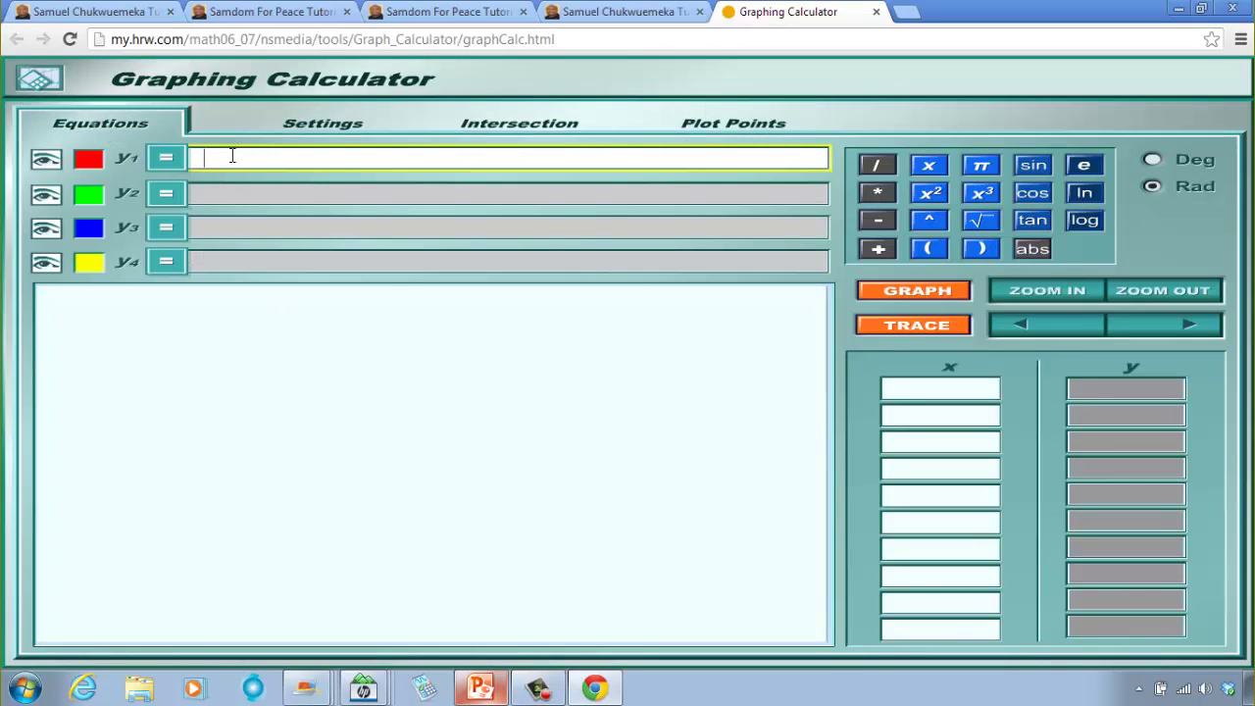
pyautogui.write('x')
pyautogui.click(936, 195)
pyautogui.click(895, 296)
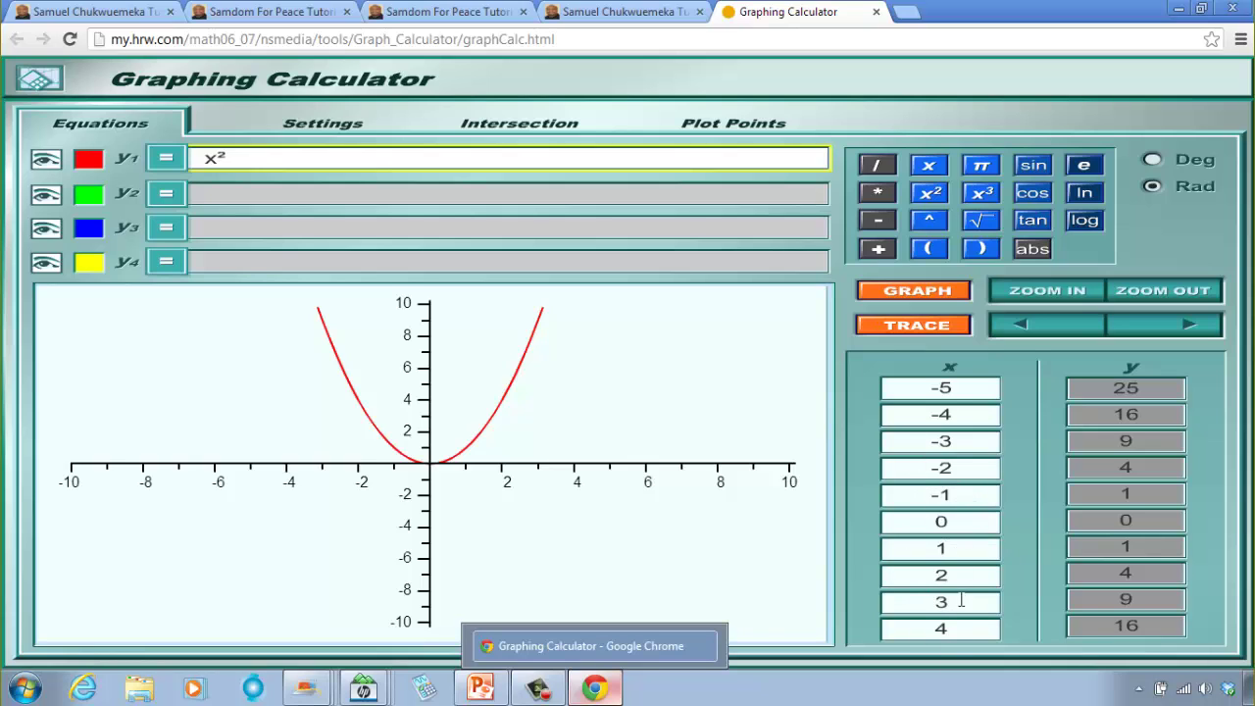
# - Review the calculator's axis and table settings, and compare its table of values with the one on the PowerPoint slide
pyautogui.click(310, 137)
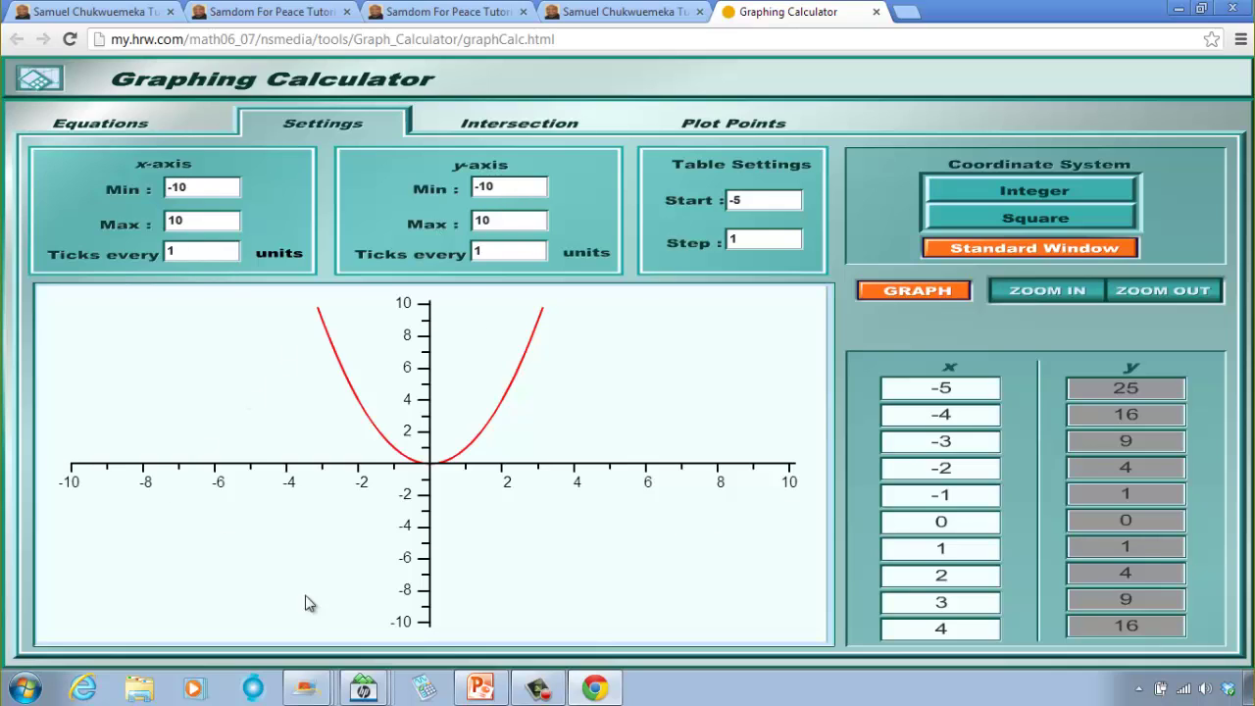
pyautogui.click(132, 132)
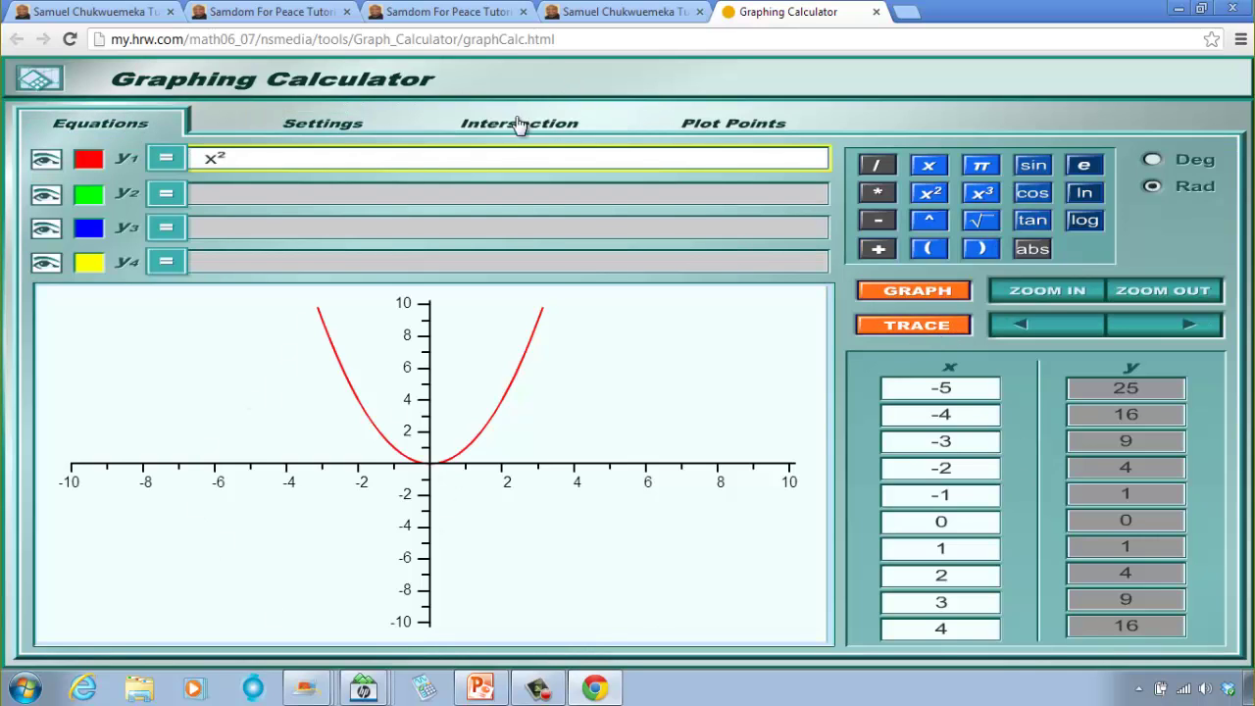
pyautogui.click(347, 127)
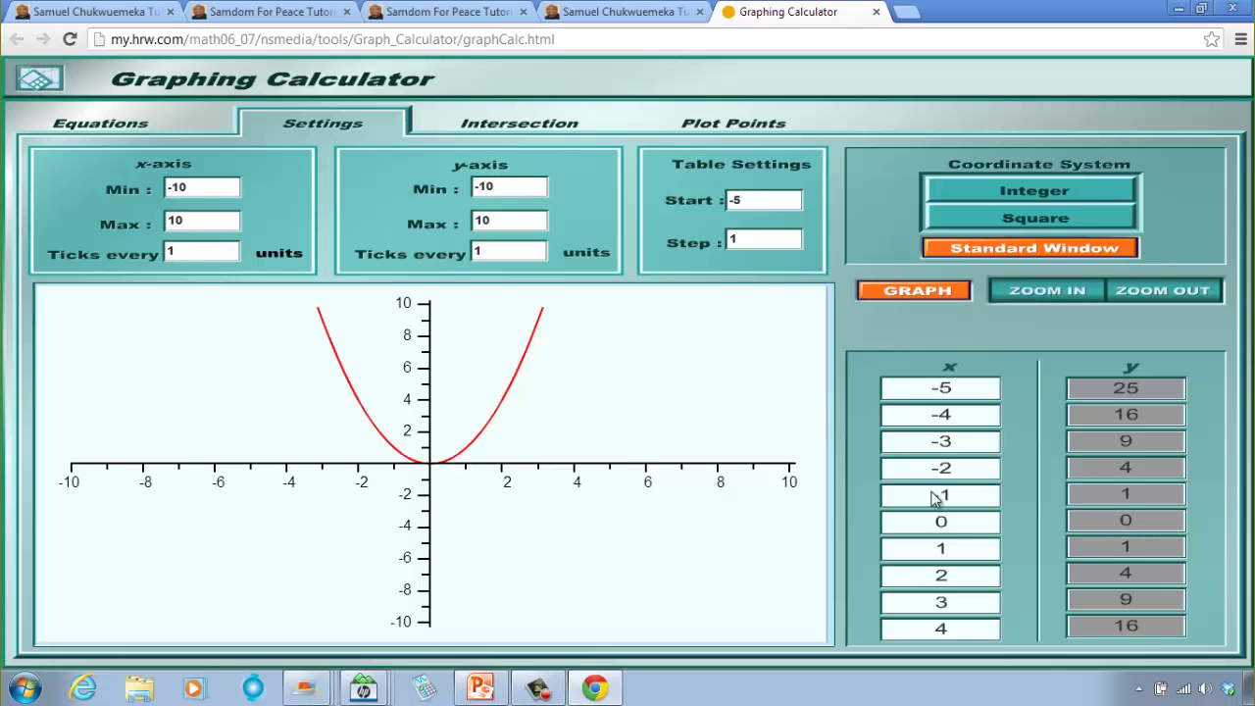
pyautogui.click(493, 693)
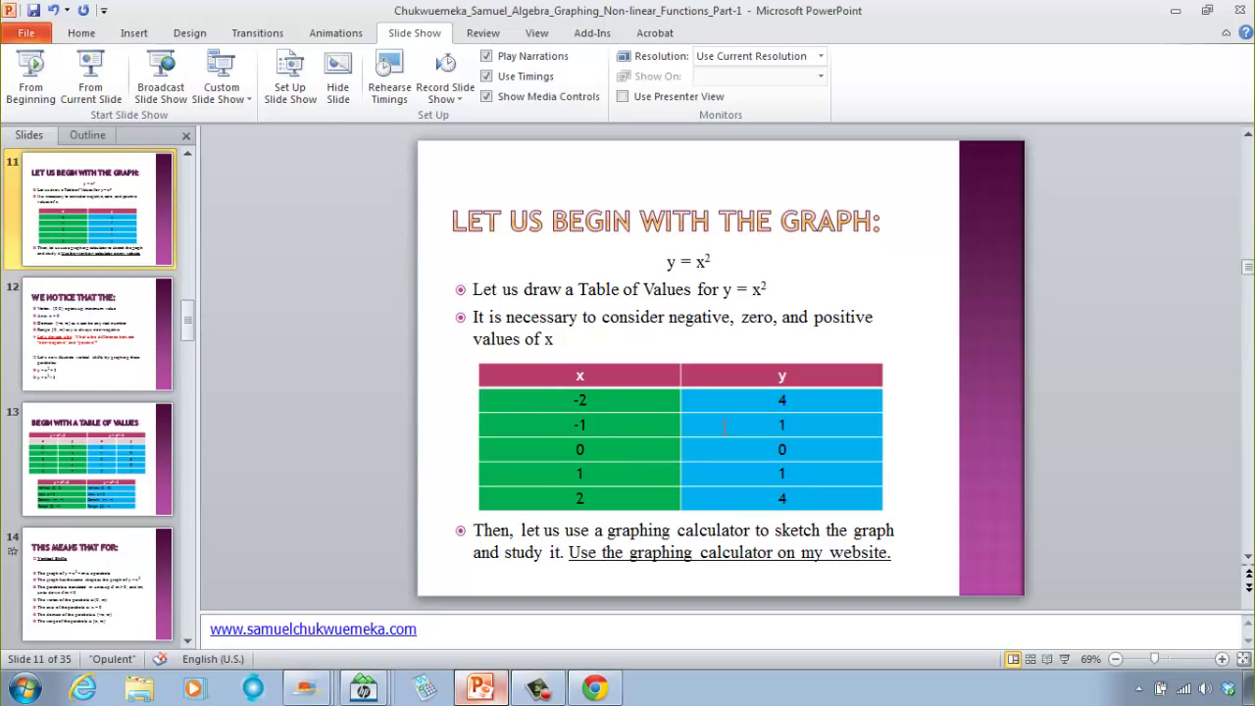
pyautogui.click(594, 688)
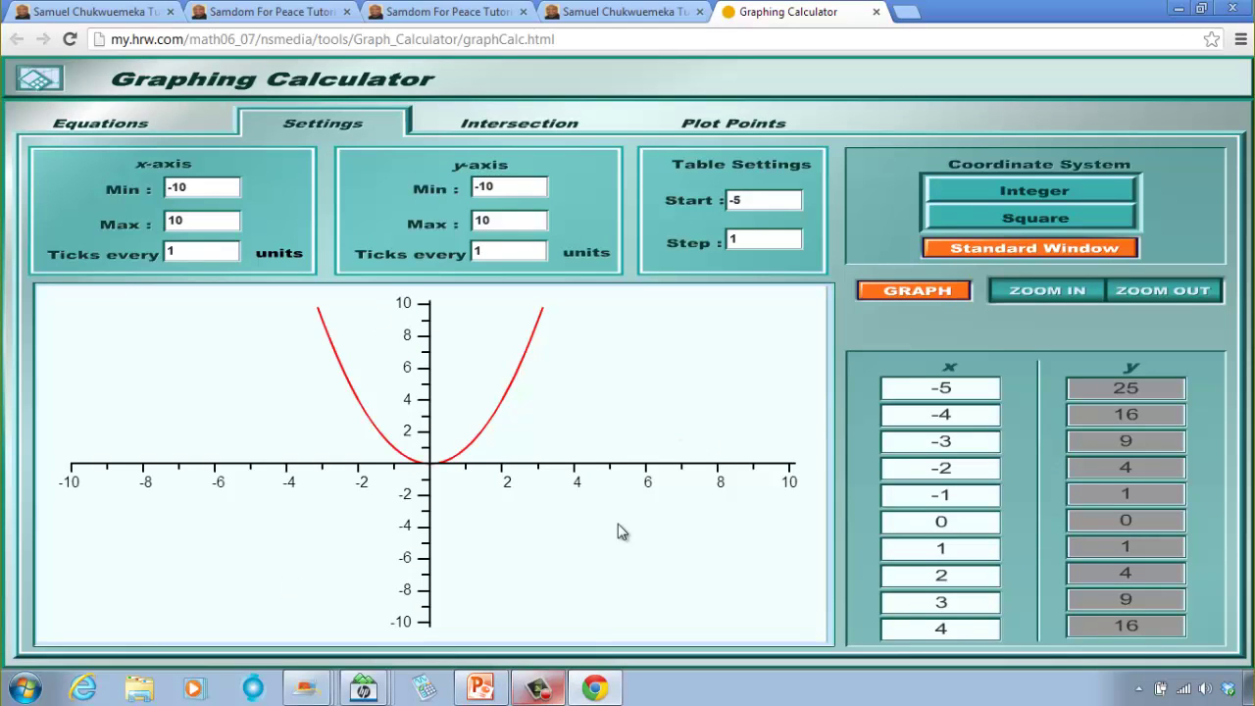
pyautogui.click(94, 133)
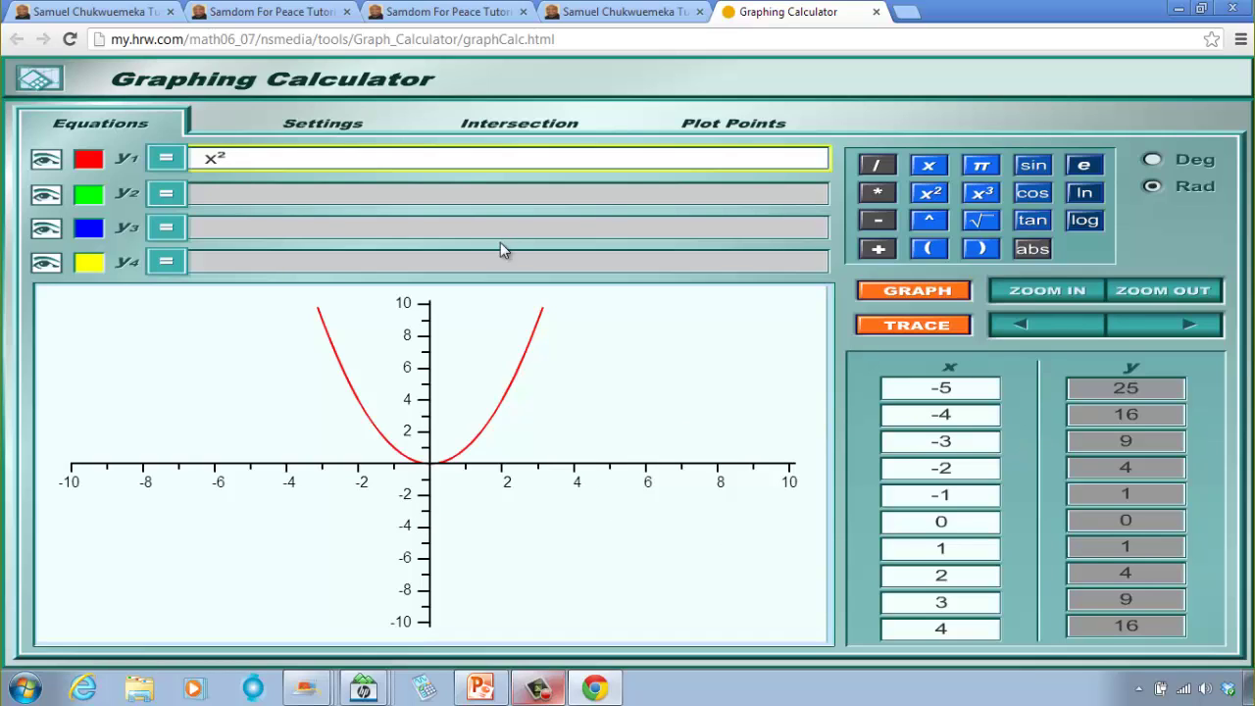
# - Trace the graphed parabola from the origin to the point (2,4)
pyautogui.click(918, 328)
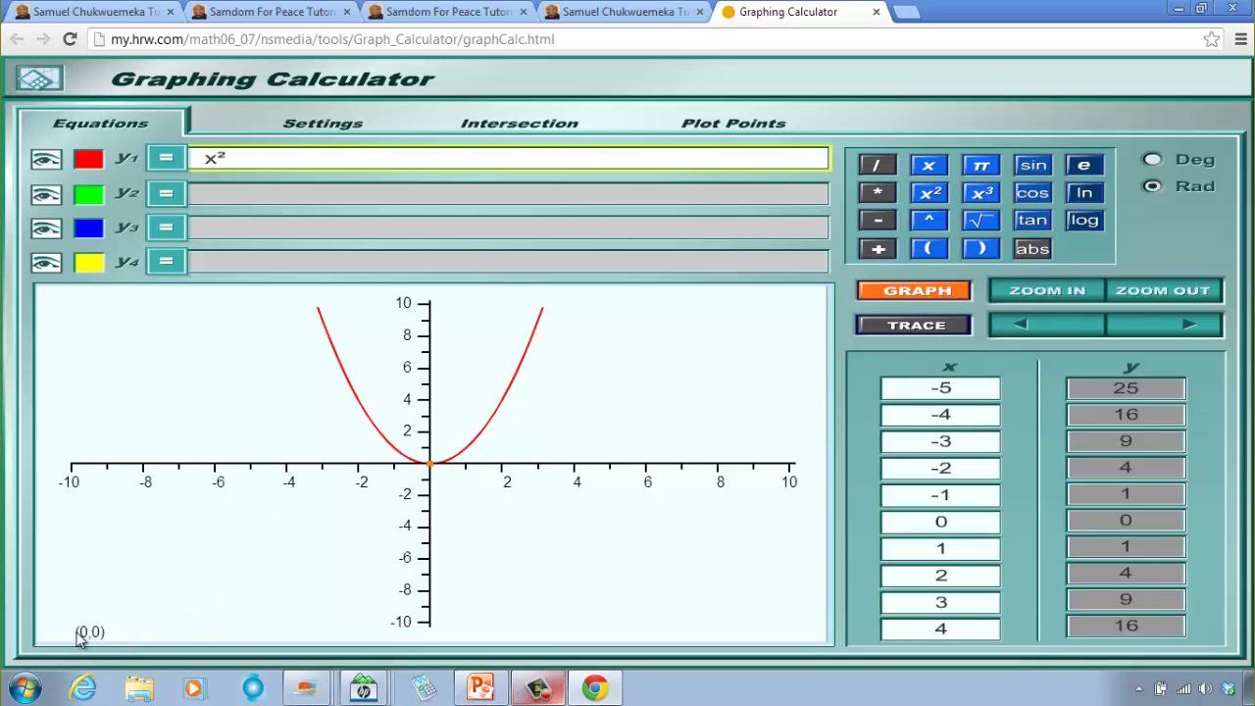
pyautogui.click(1191, 329)
pyautogui.click(1191, 329)
pyautogui.click(1191, 329)
pyautogui.click(1191, 329)
pyautogui.click(1191, 329)
pyautogui.click(1189, 330)
pyautogui.click(1189, 330)
pyautogui.click(1189, 331)
pyautogui.click(1189, 330)
pyautogui.click(1189, 331)
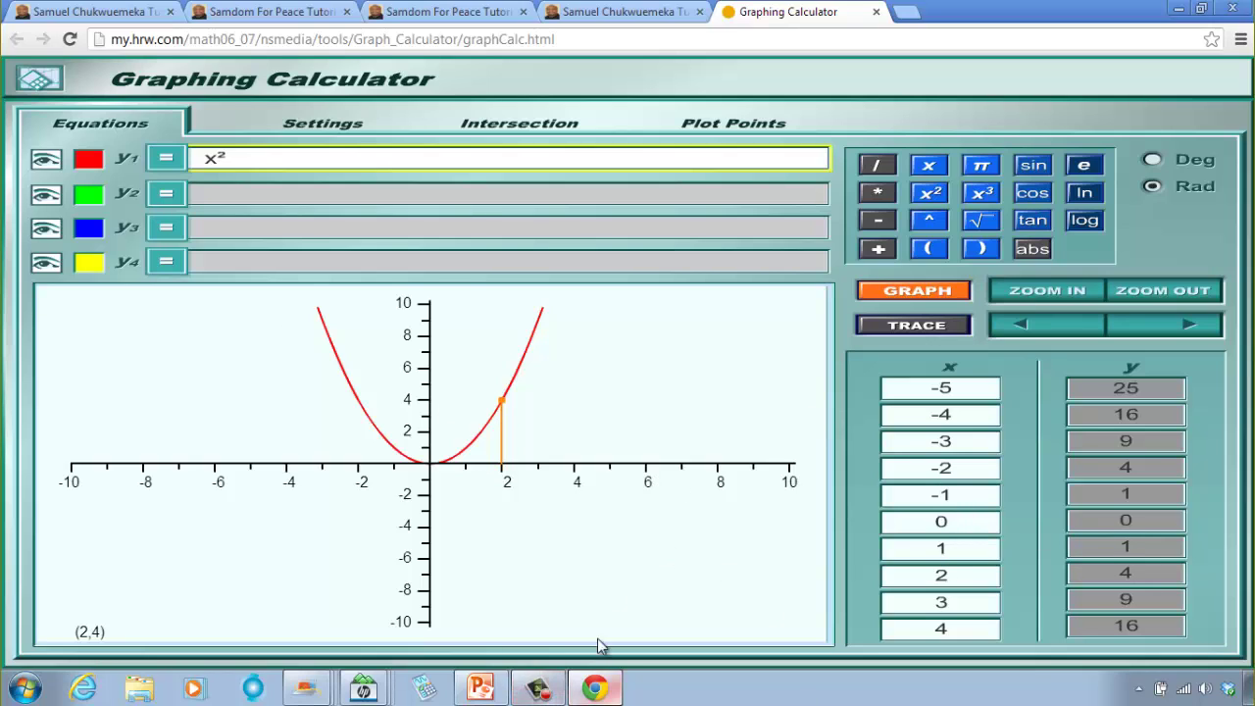
# - Switch to the PowerPoint presentation and display slide 12, "We notice that the:"
pyautogui.click(502, 680)
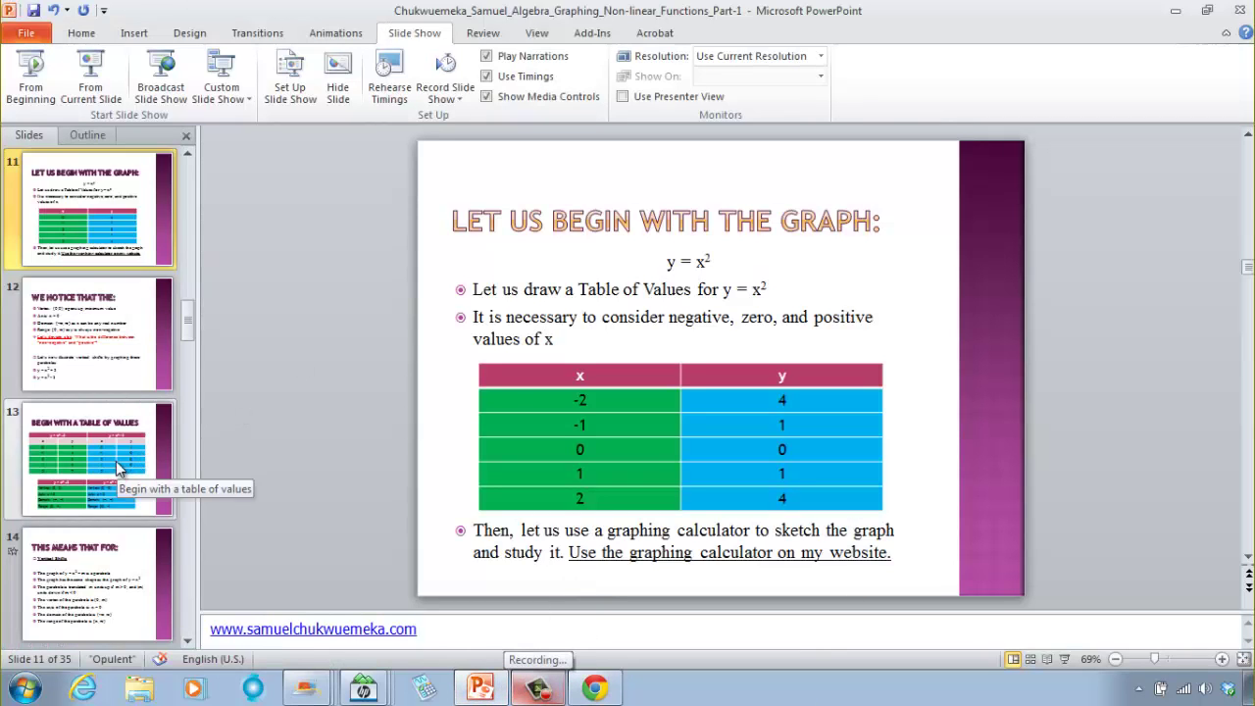
pyautogui.scroll(-1, 119, 460)
pyautogui.scroll(1, 119, 456)
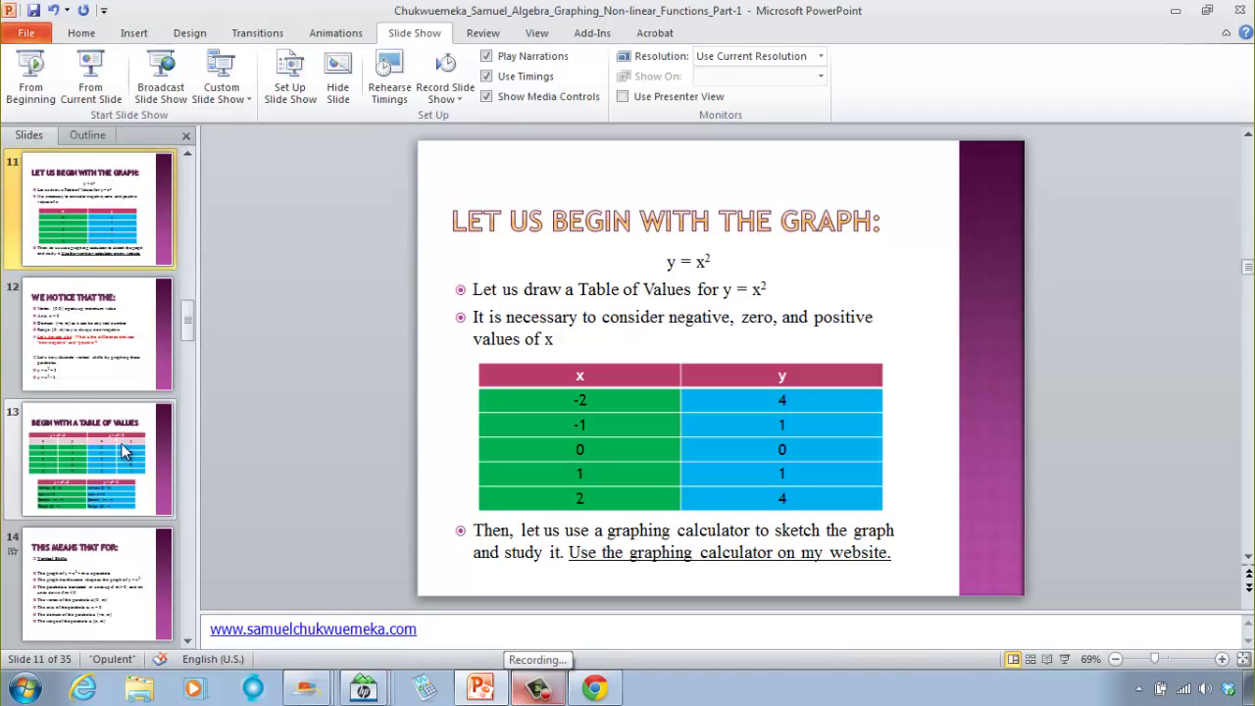
pyautogui.click(76, 334)
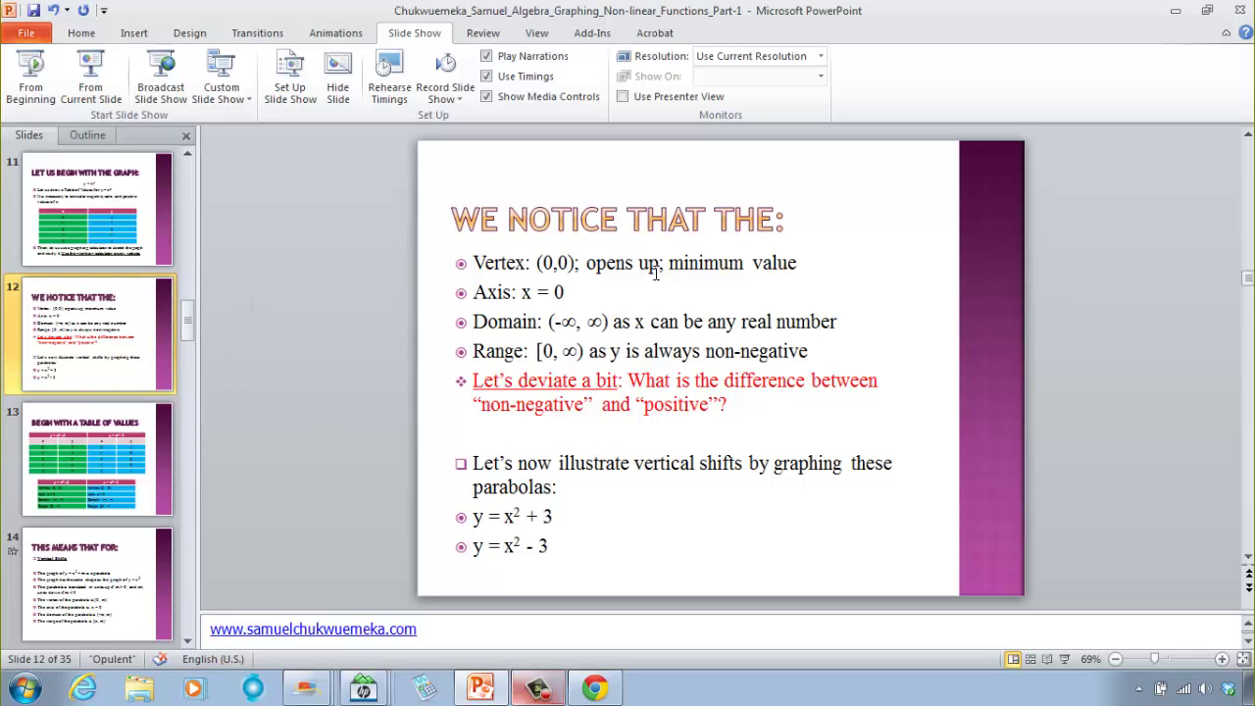
# - Return to the graphing calculator and trace the y = x² parabola from (2,4) back to the vertex at (0,0)
pyautogui.click(475, 686)
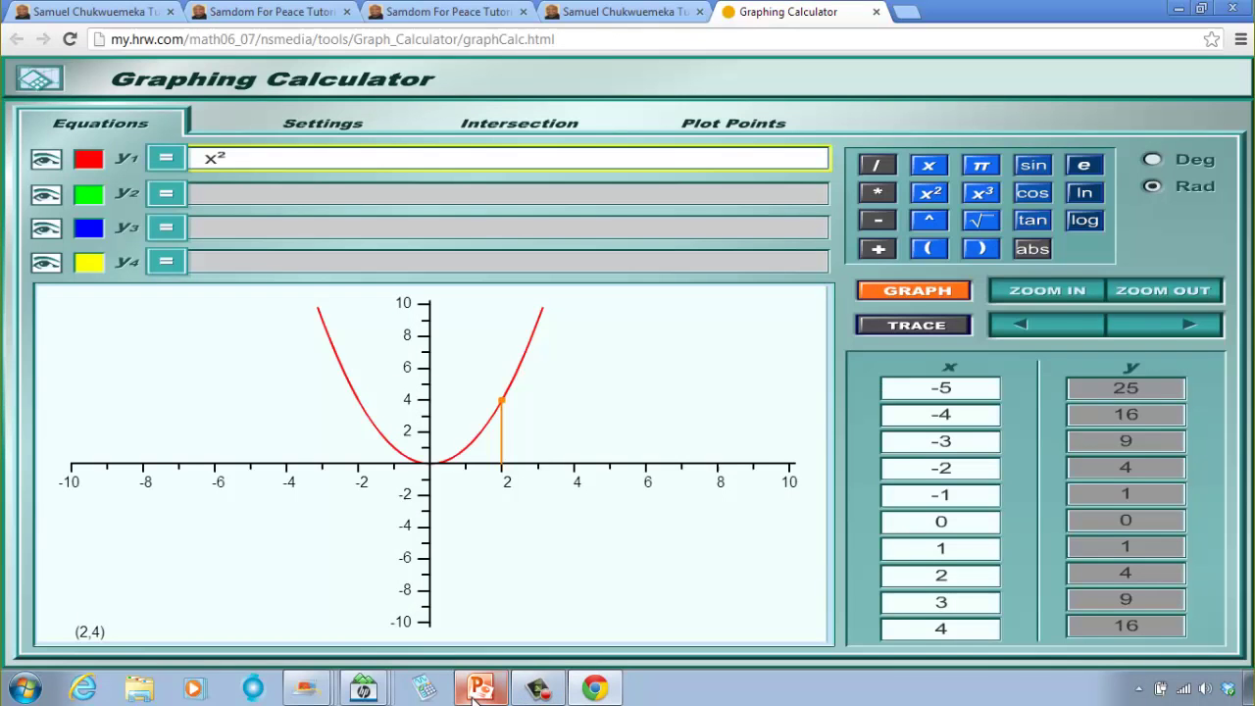
pyautogui.click(1017, 327)
pyautogui.click(1018, 327)
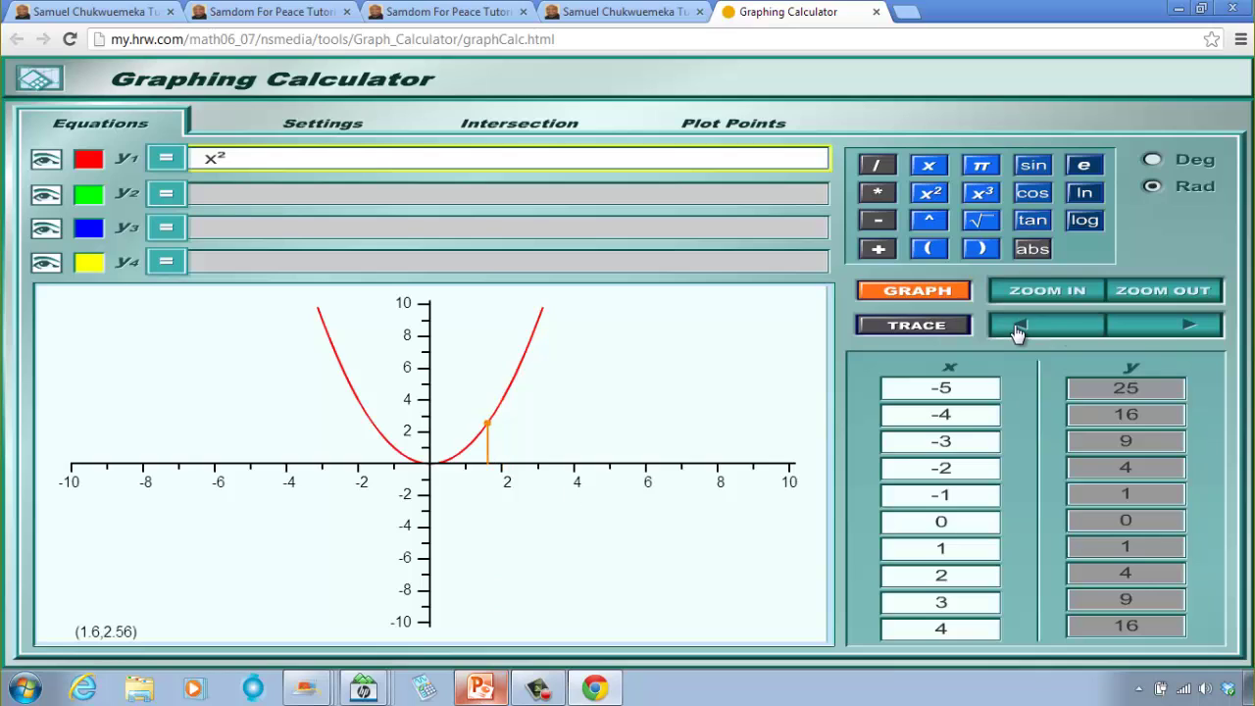
pyautogui.click(1018, 327)
pyautogui.click(1018, 328)
pyautogui.click(1018, 327)
pyautogui.click(1018, 327)
pyautogui.click(1018, 327)
pyautogui.click(1018, 327)
pyautogui.click(1017, 327)
pyautogui.click(1018, 327)
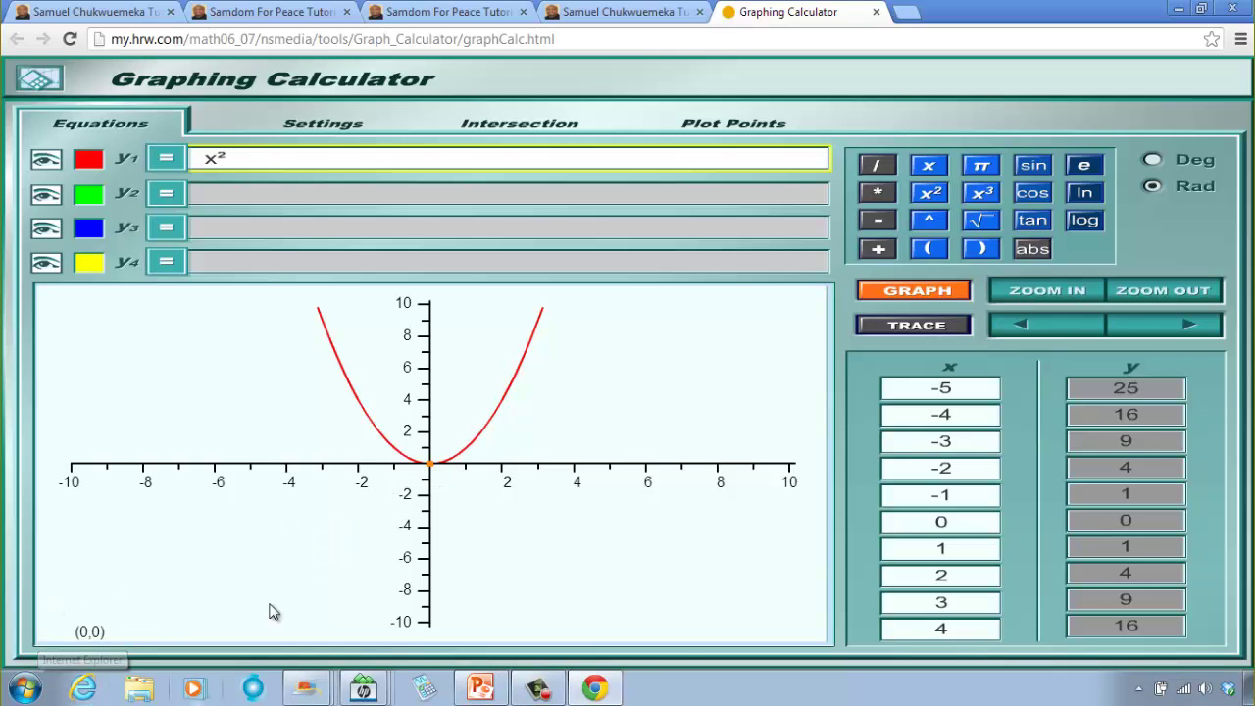
# - Switch between the calculator graph and PowerPoint slide 12 to compare the parabola with its listed vertex, axis, domain and range
pyautogui.click(595, 687)
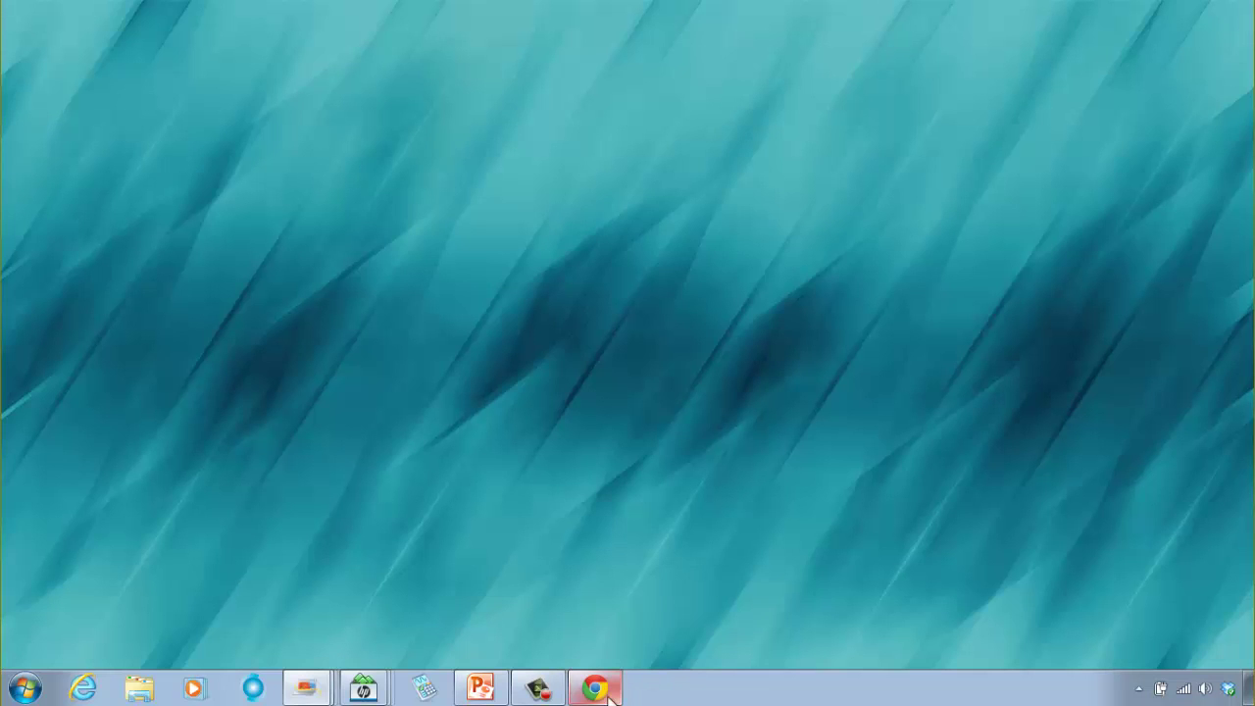
pyautogui.click(481, 687)
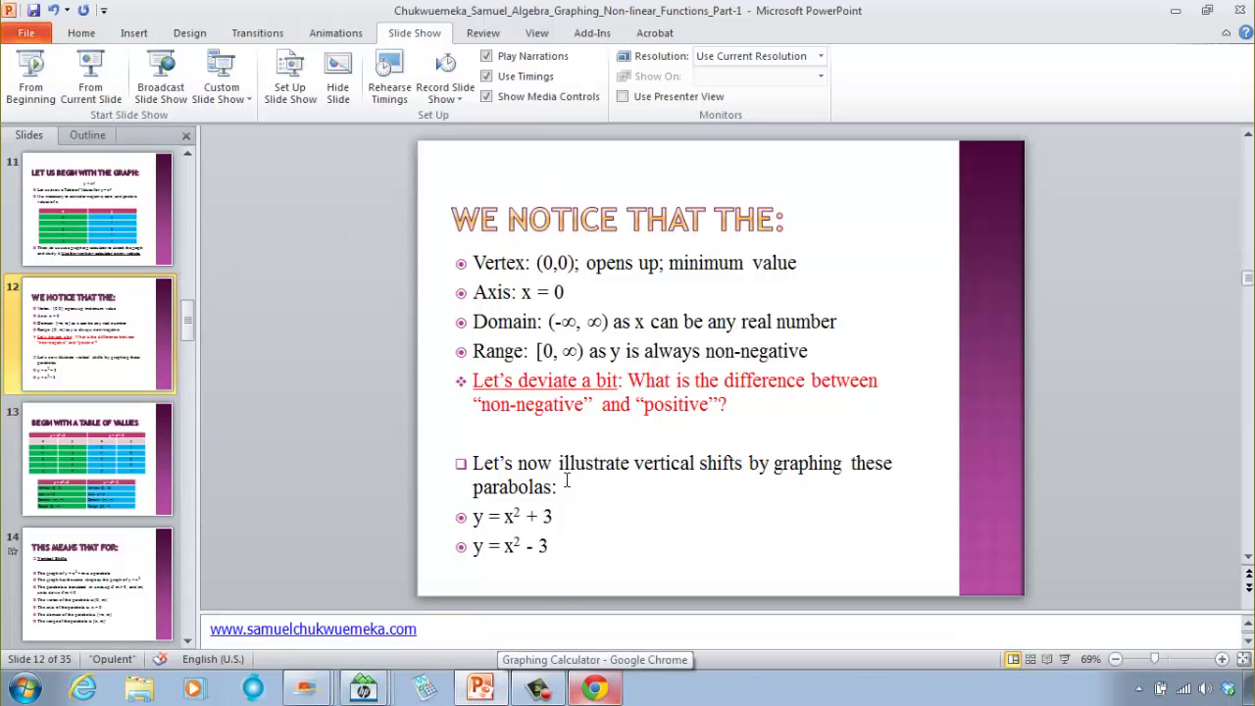
pyautogui.click(480, 687)
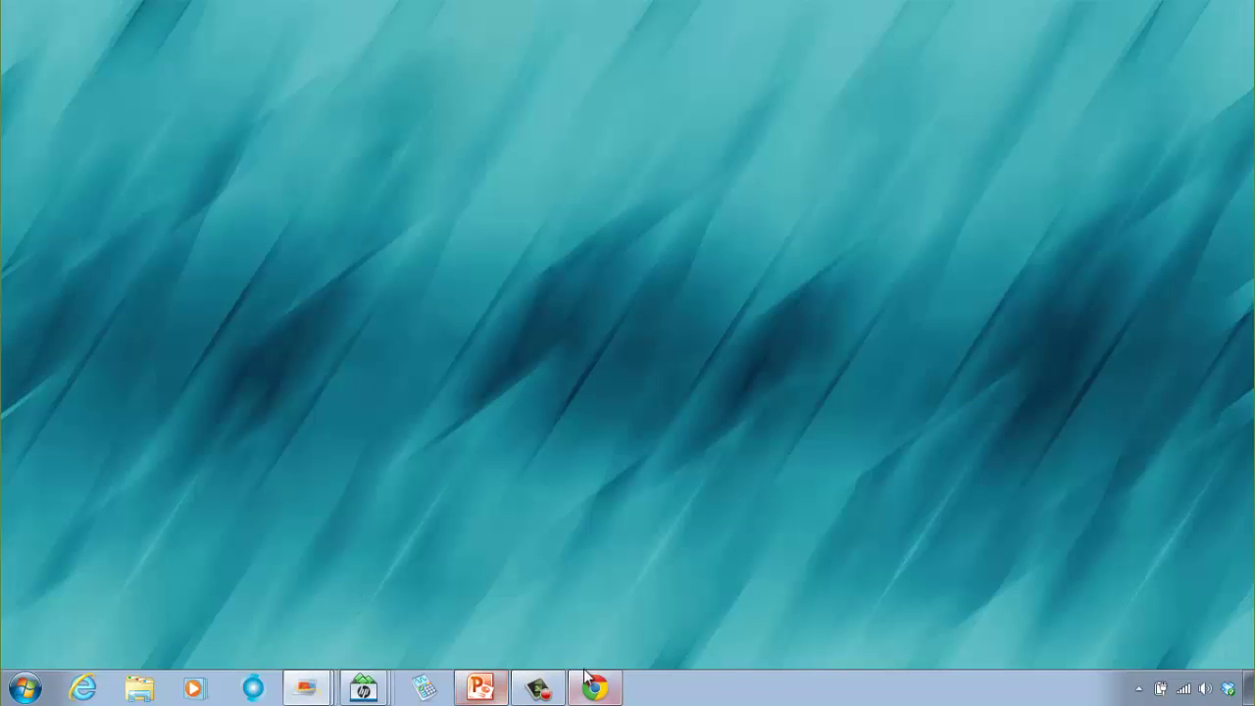
pyautogui.click(588, 681)
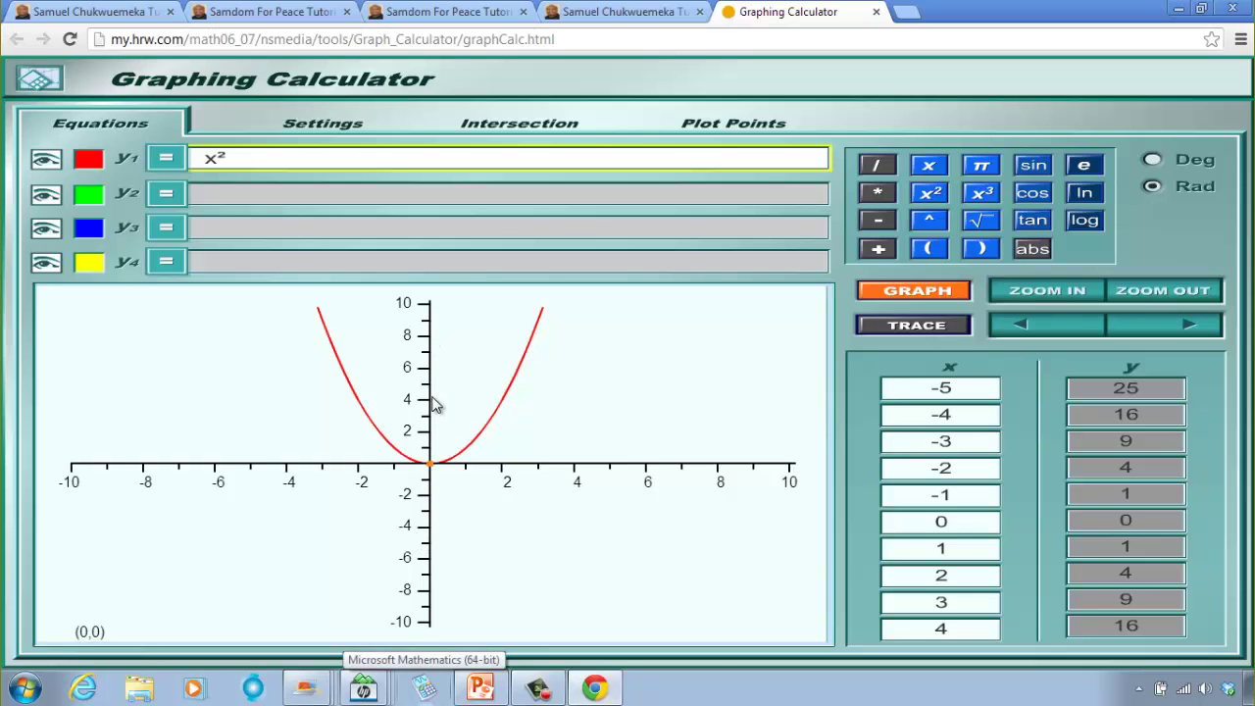
pyautogui.click(480, 688)
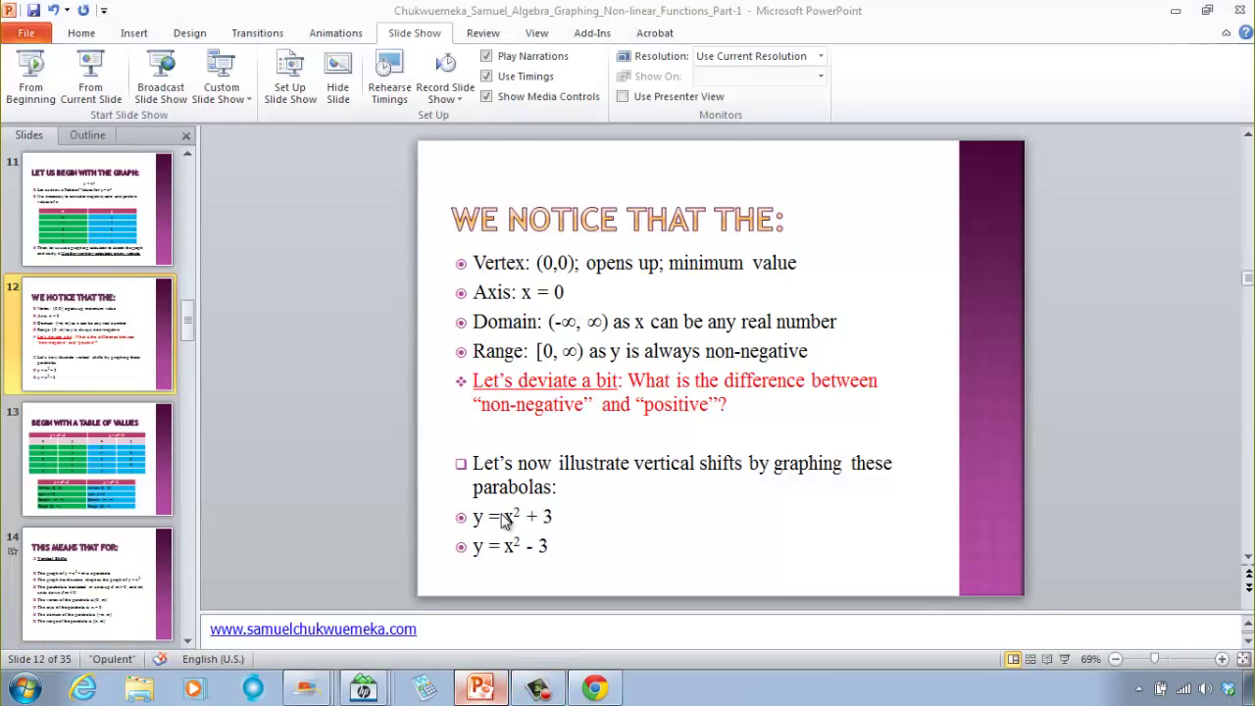
pyautogui.hotkey('alt', 'Tab')
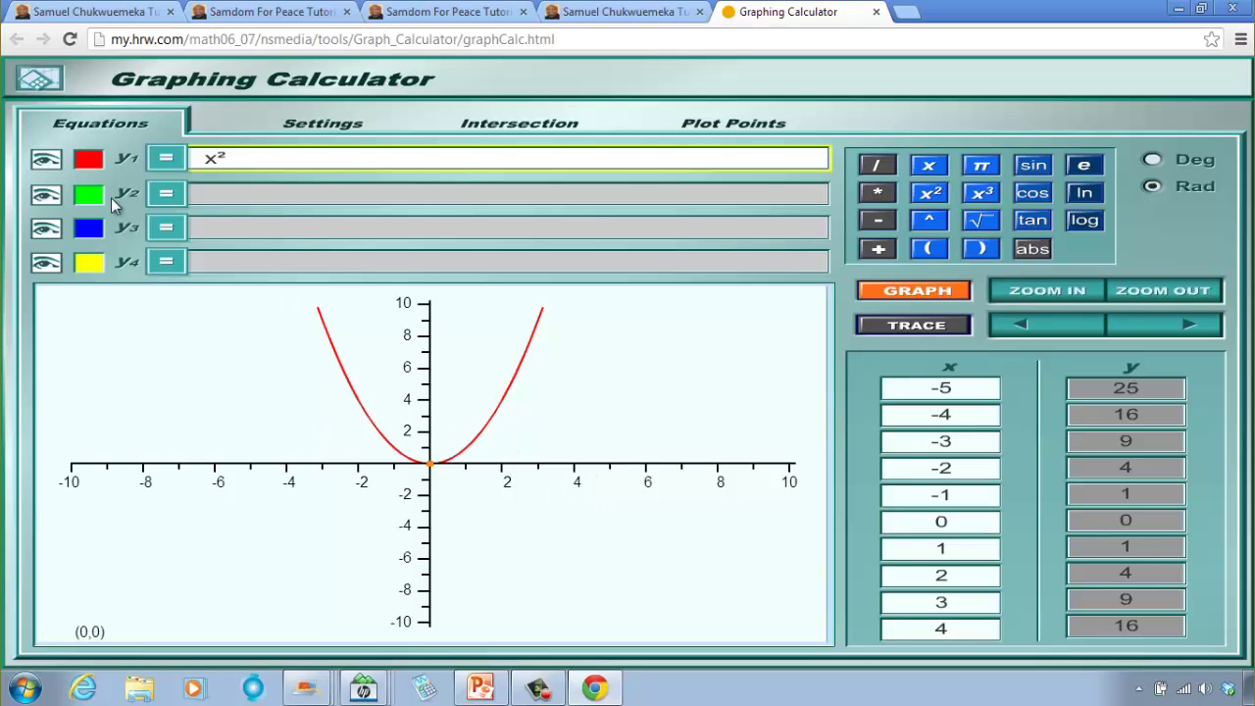
pyautogui.click(480, 686)
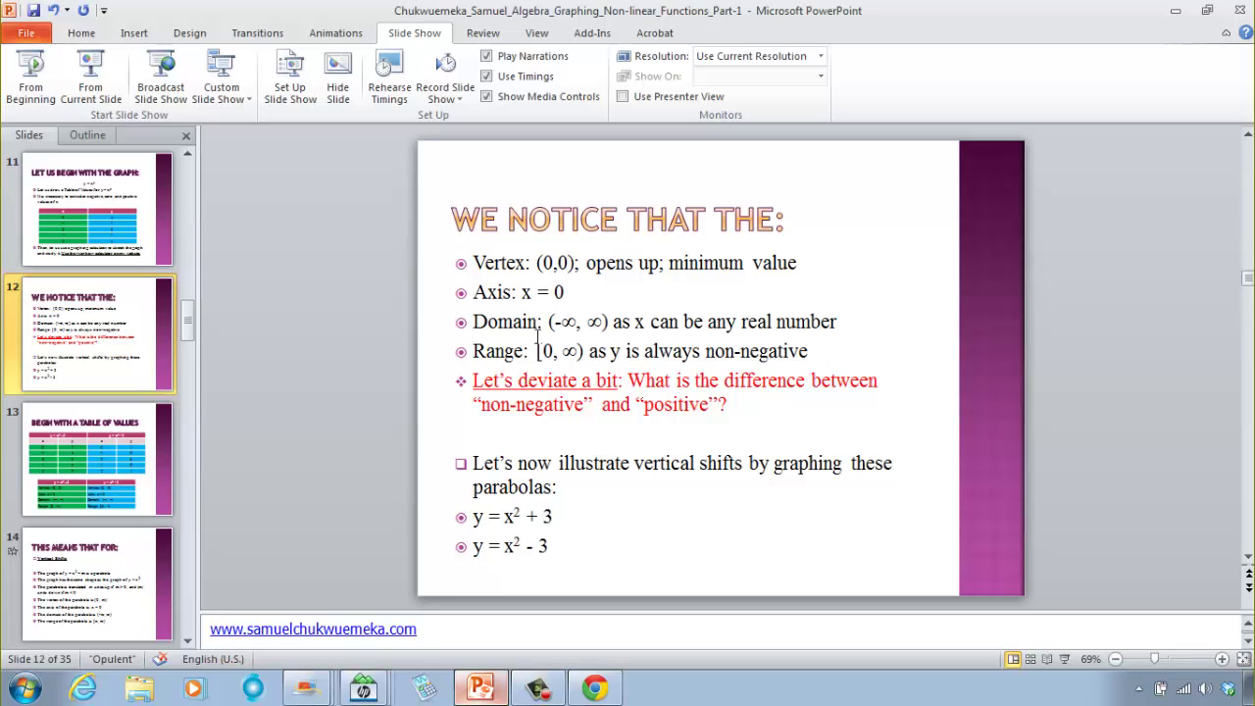
pyautogui.moveTo(594, 687)
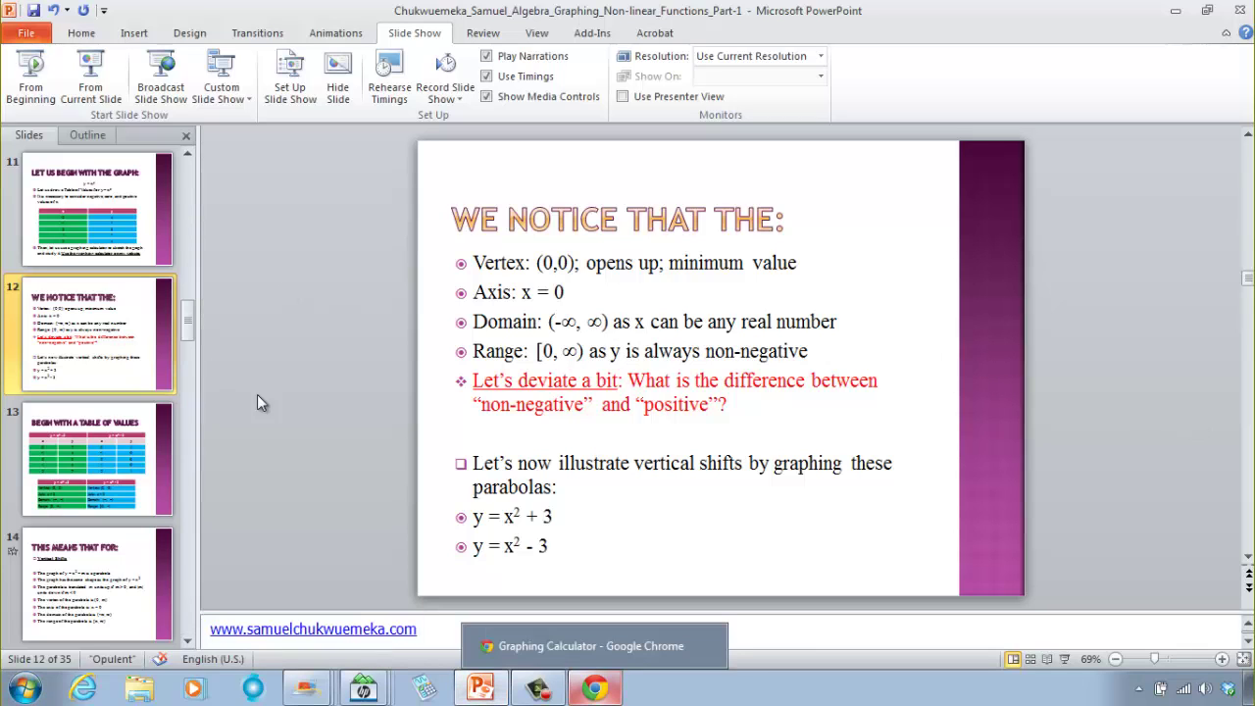
pyautogui.click(492, 691)
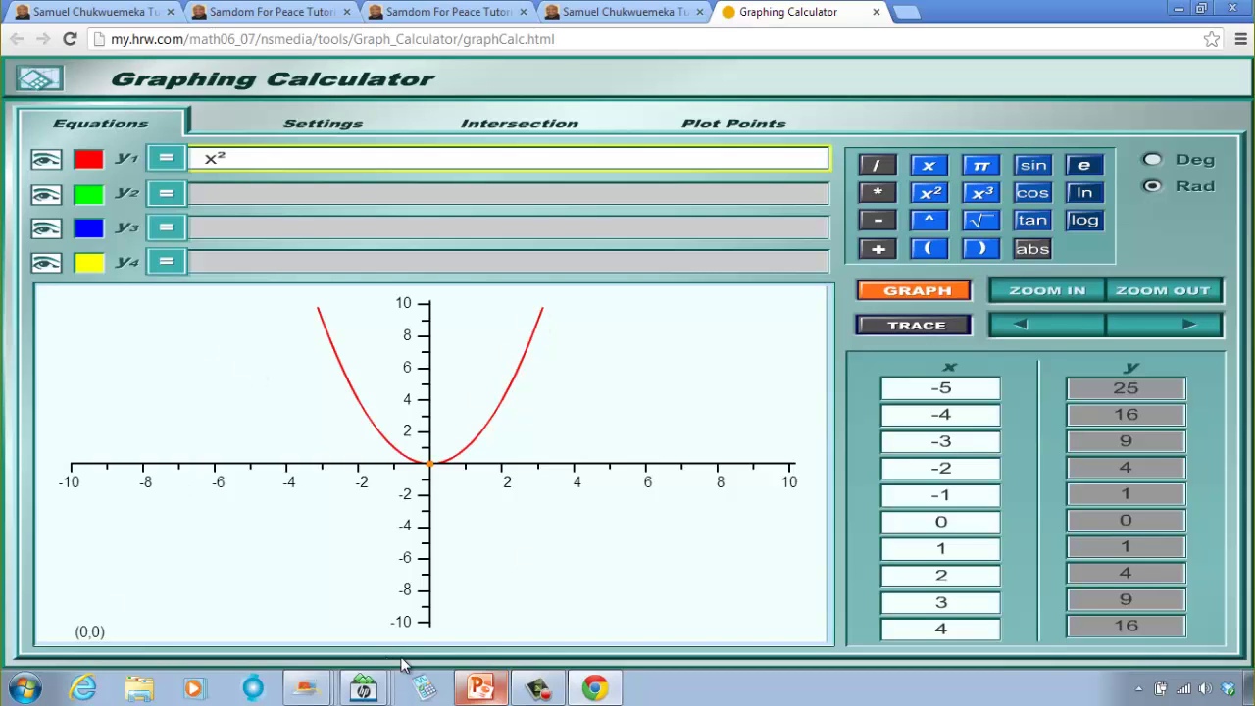
pyautogui.click(479, 689)
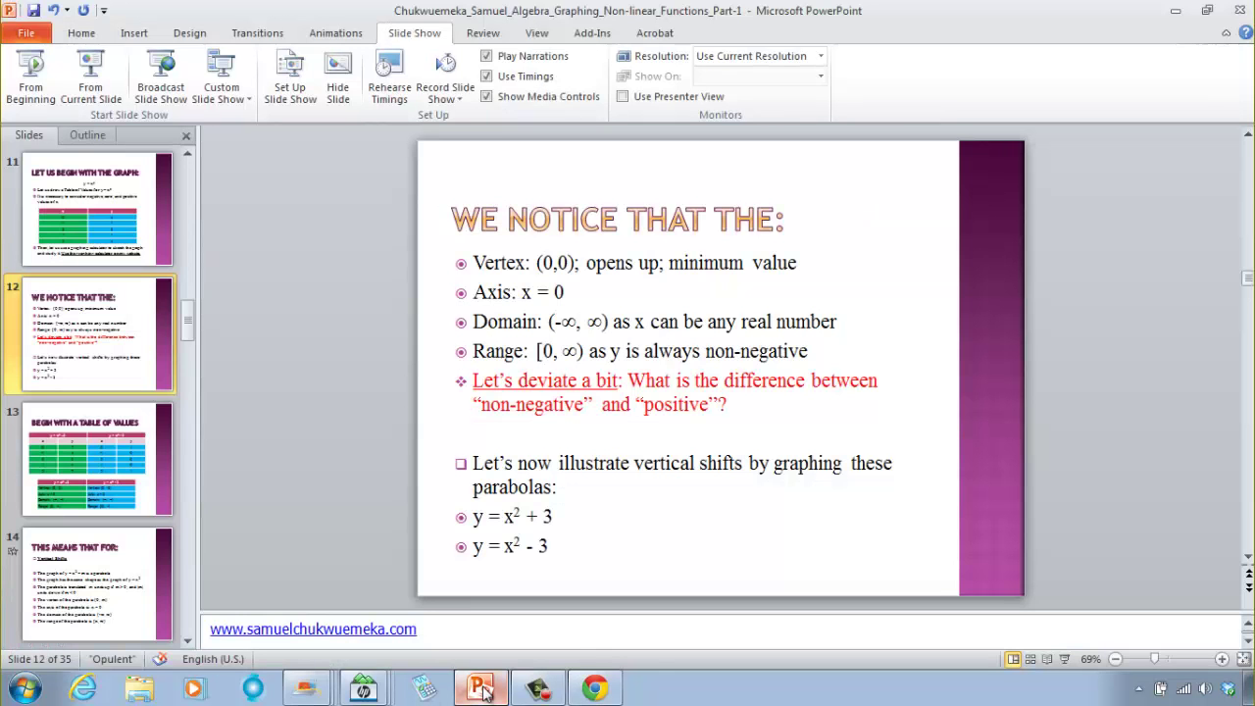
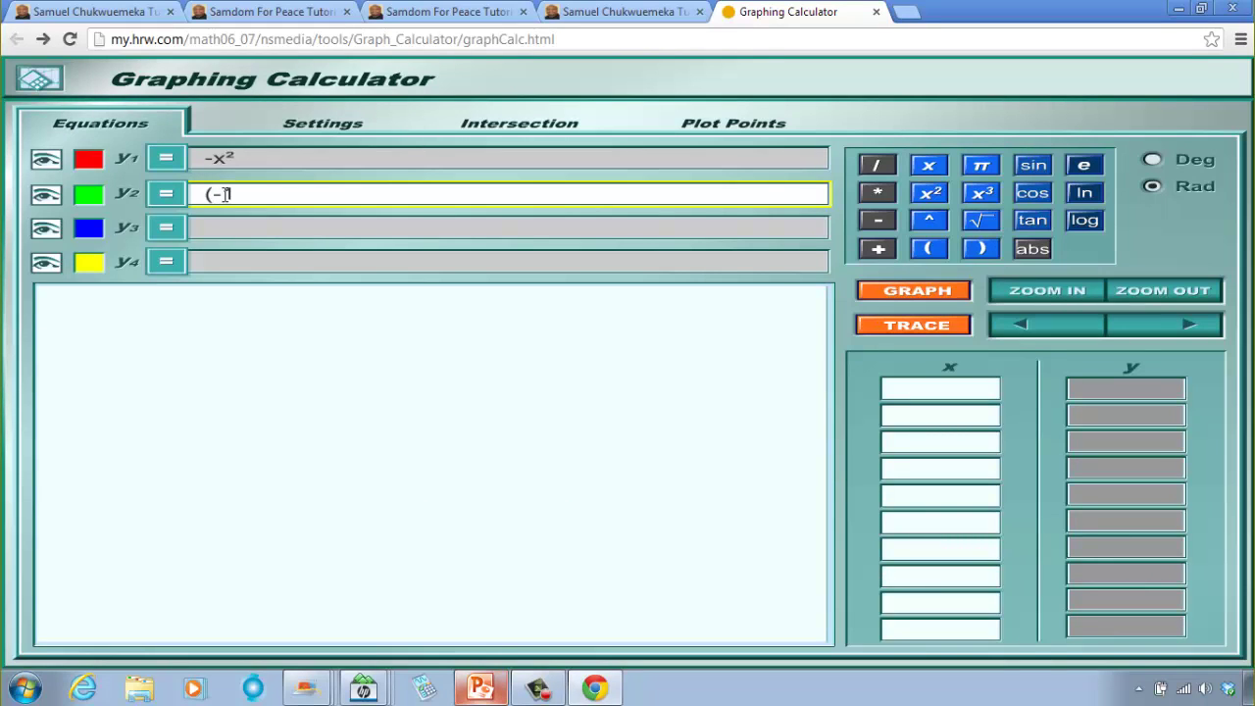
# - Complete y2 as (-1/2) * x², enter (-2) * x² as y3, and graph the equations
pyautogui.write('/2) * x')
pyautogui.click(927, 194)
pyautogui.click(316, 227)
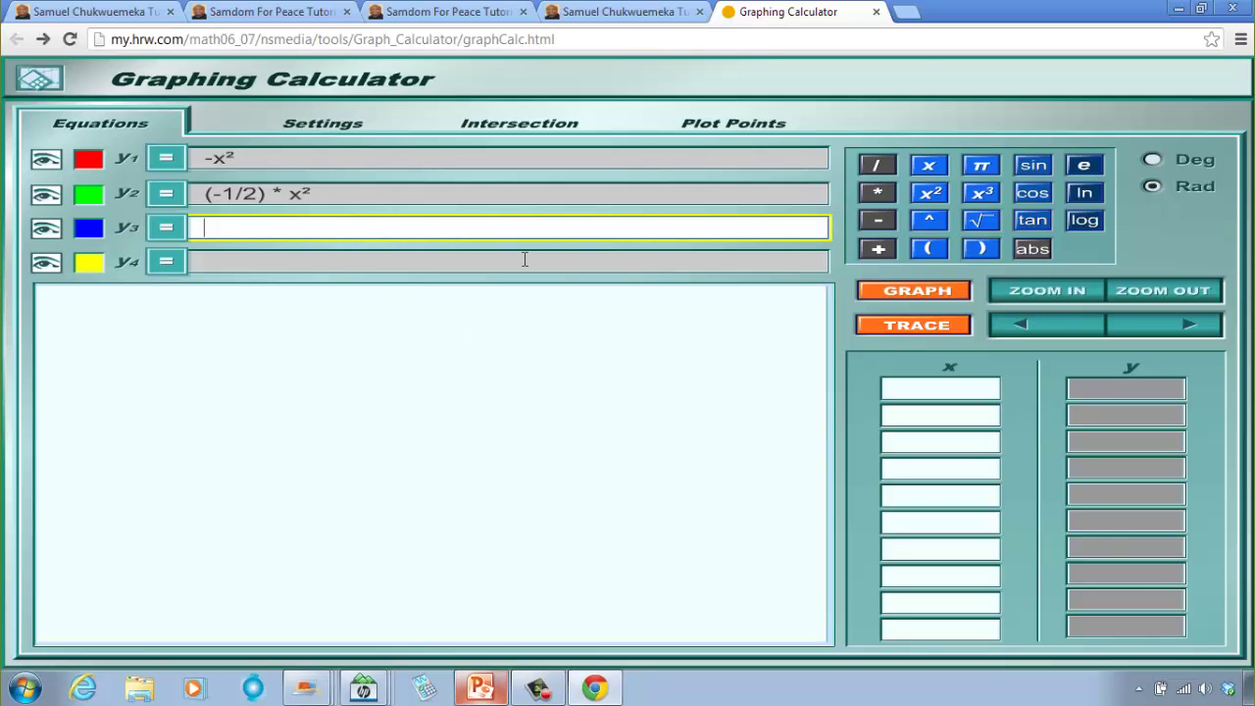
pyautogui.write('(-2) * x')
pyautogui.click(928, 193)
pyautogui.click(915, 294)
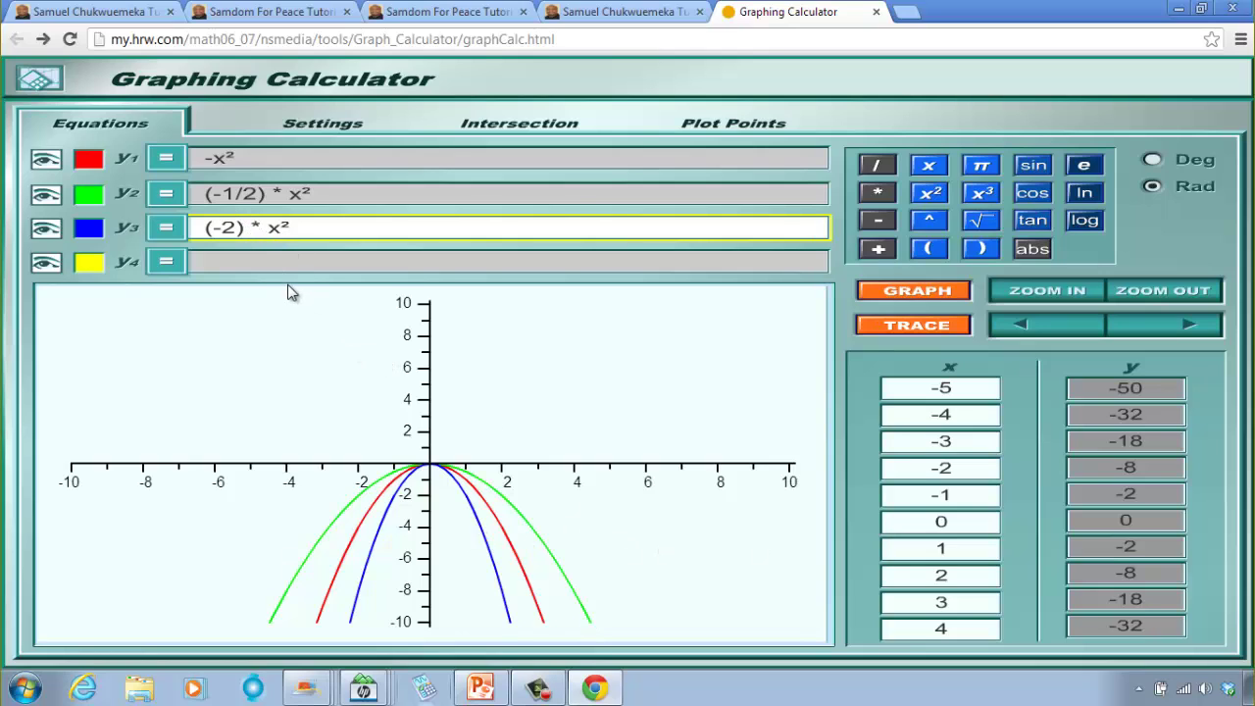
# - Enter (-1/3) * x² as equation y4 and graph it with the other parabolas
pyautogui.click(263, 261)
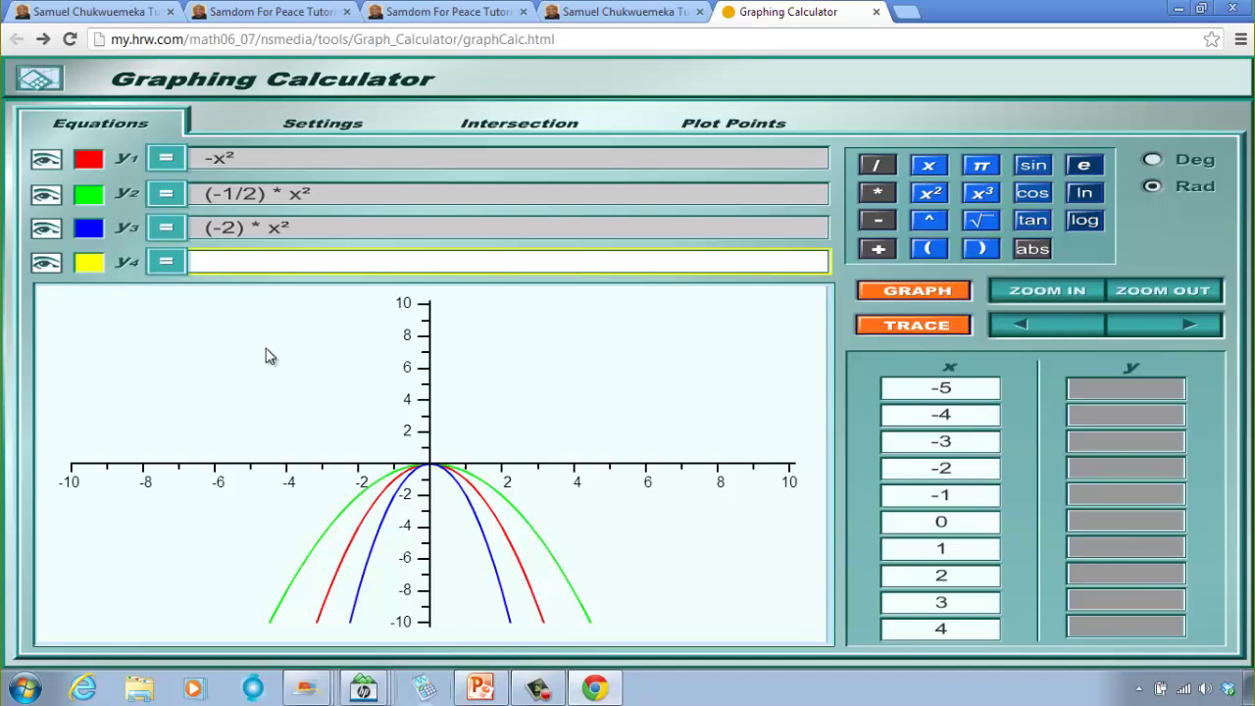
pyautogui.write('(-1/3) * x')
pyautogui.click(928, 193)
pyautogui.click(916, 294)
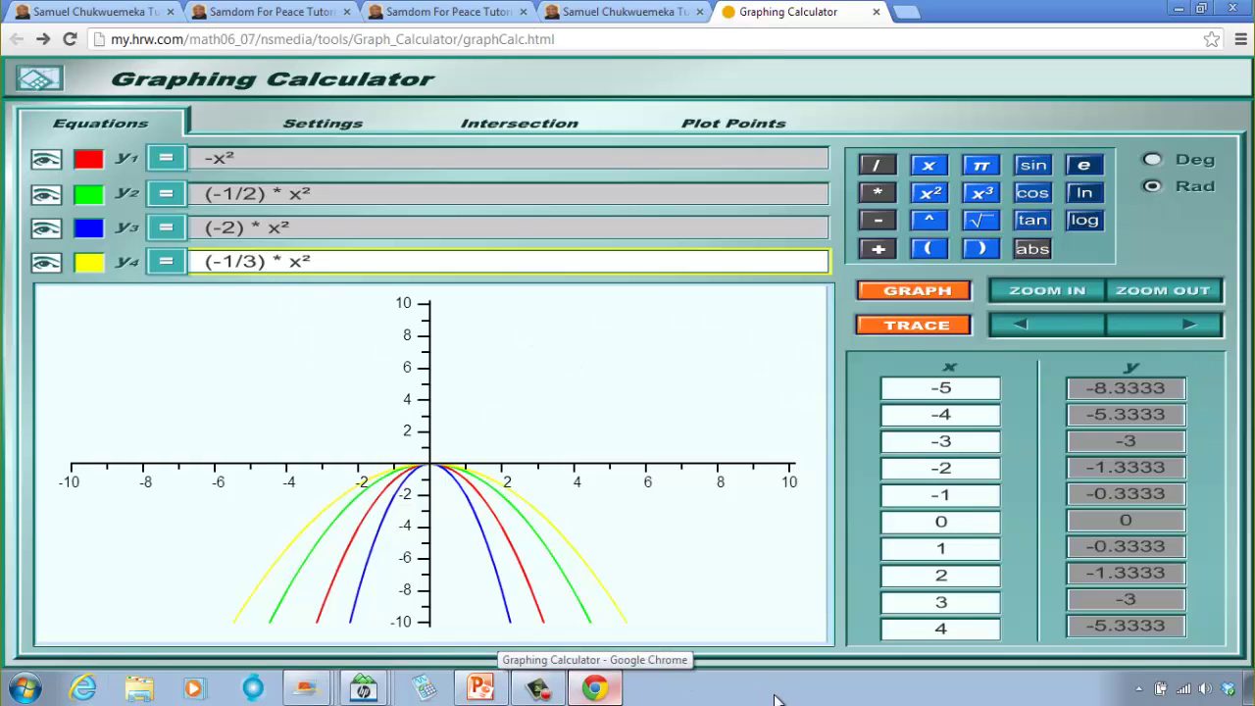
# - Change equation y4 to (-3) * x² and redraw the graph
pyautogui.press('BackSpace')
pyautogui.press('BackSpace')
pyautogui.press('BackSpace')
pyautogui.write('3')
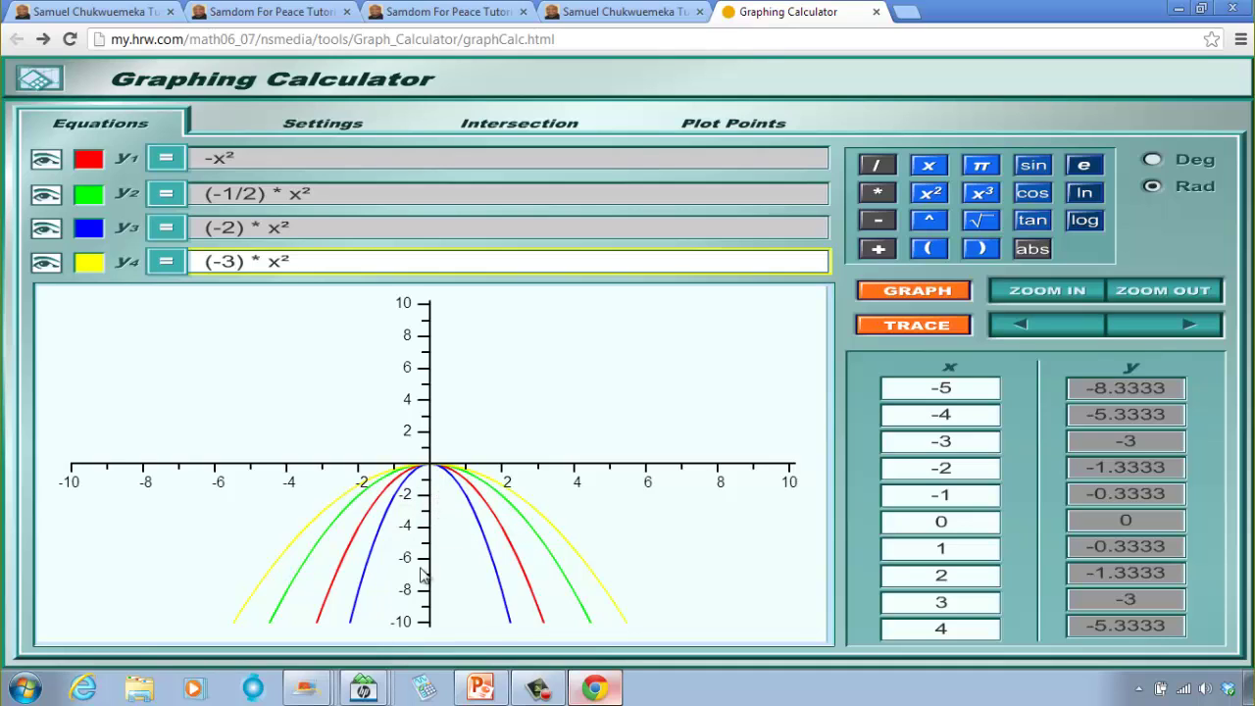
pyautogui.click(917, 304)
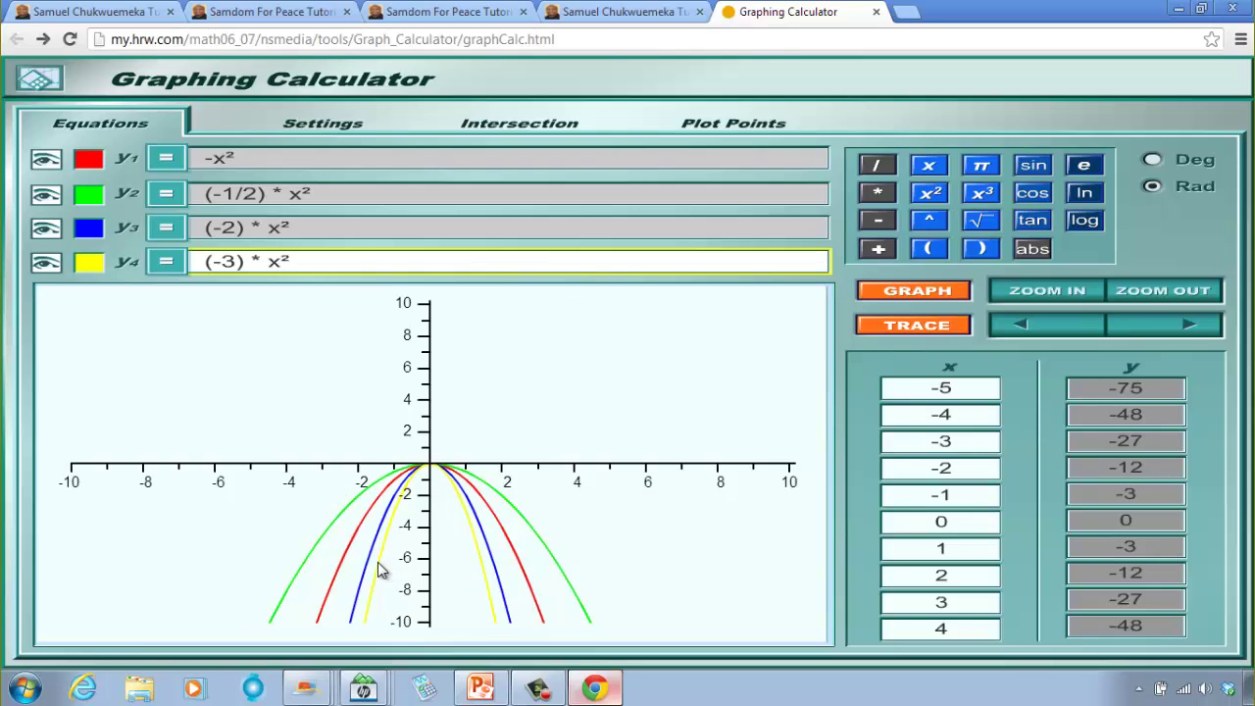
# - Change the coefficient in equation y4 to -5 and redraw the graph
pyautogui.click(241, 261)
pyautogui.press('BackSpace')
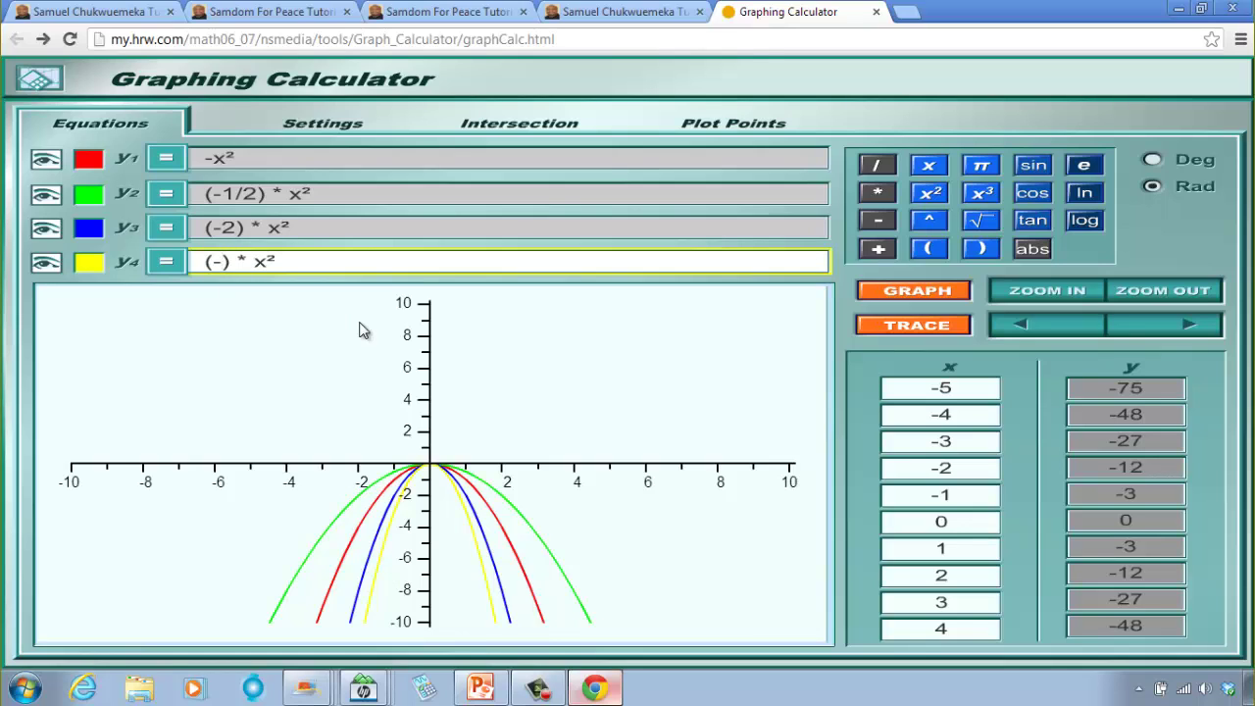
pyautogui.write('5')
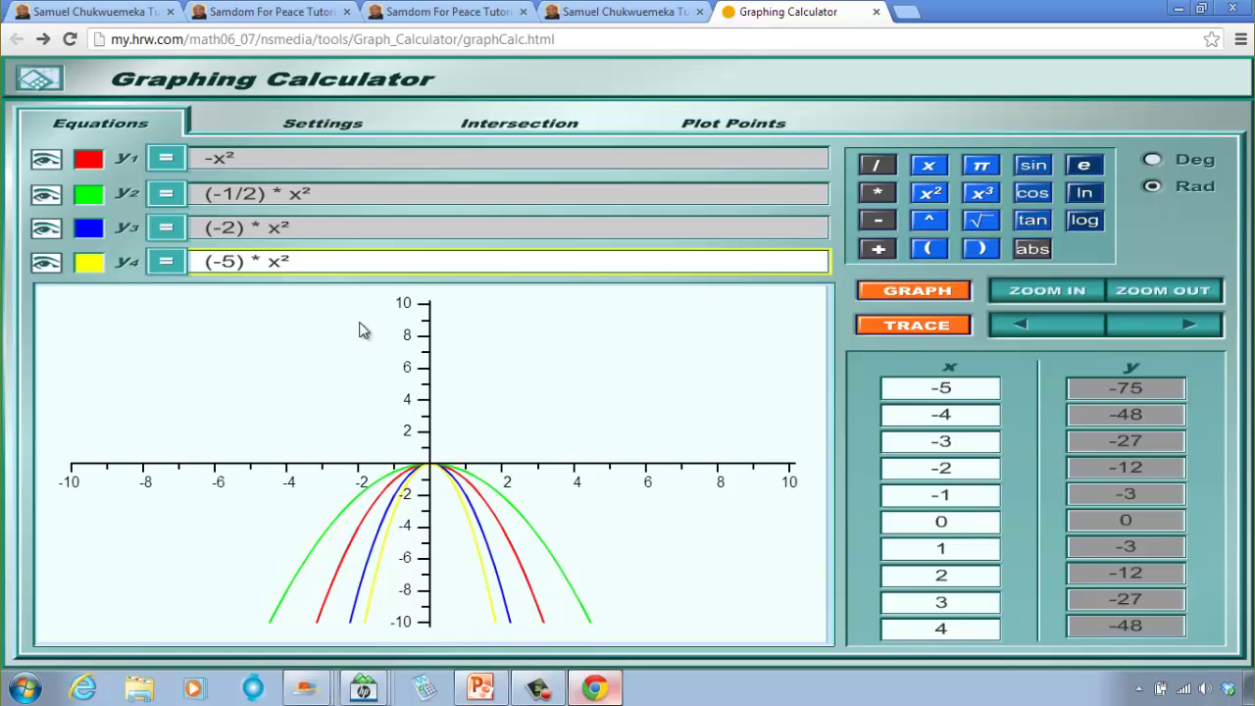
pyautogui.click(890, 292)
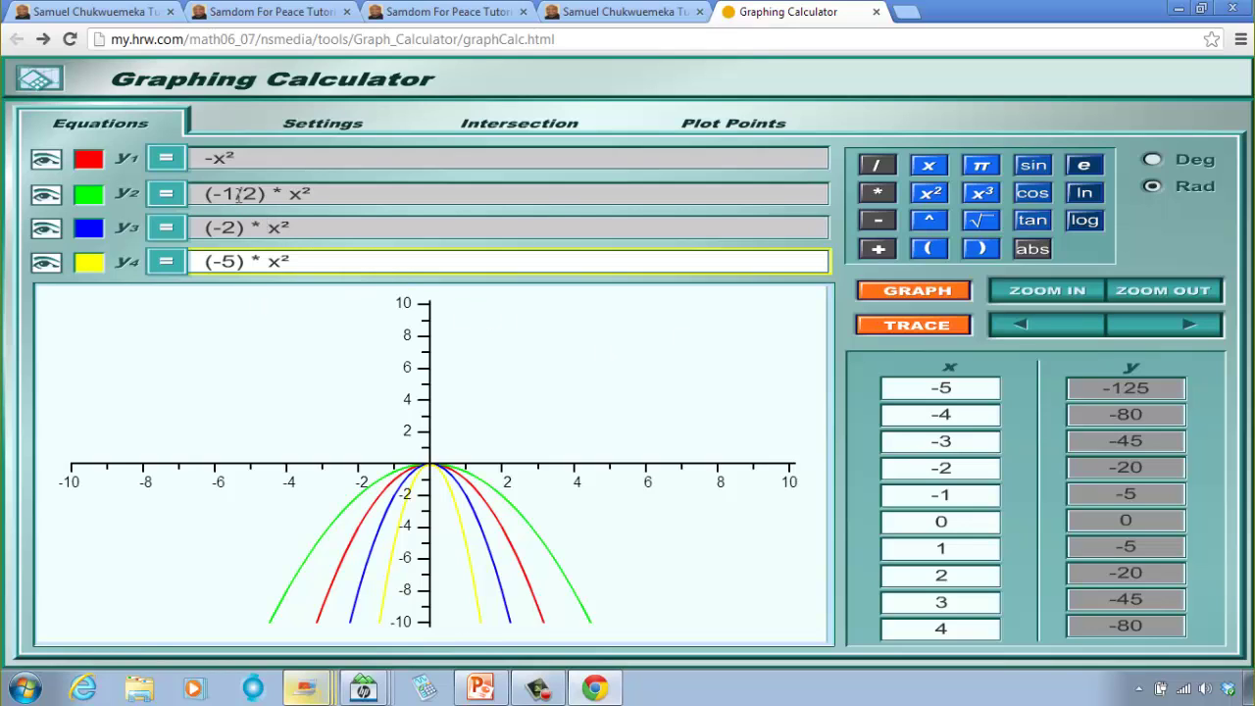
# - Change equation y4 to (-1/5) * x² and redraw the graph
pyautogui.click(223, 260)
pyautogui.write('1/')
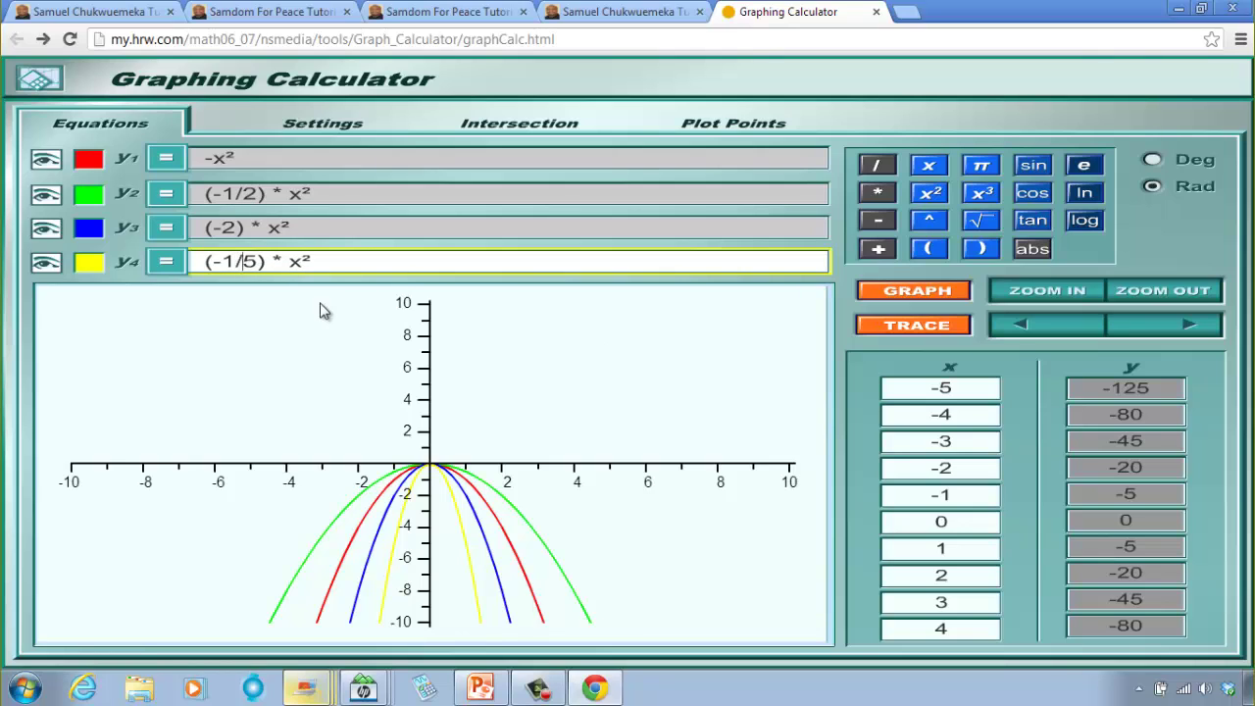
pyautogui.click(882, 297)
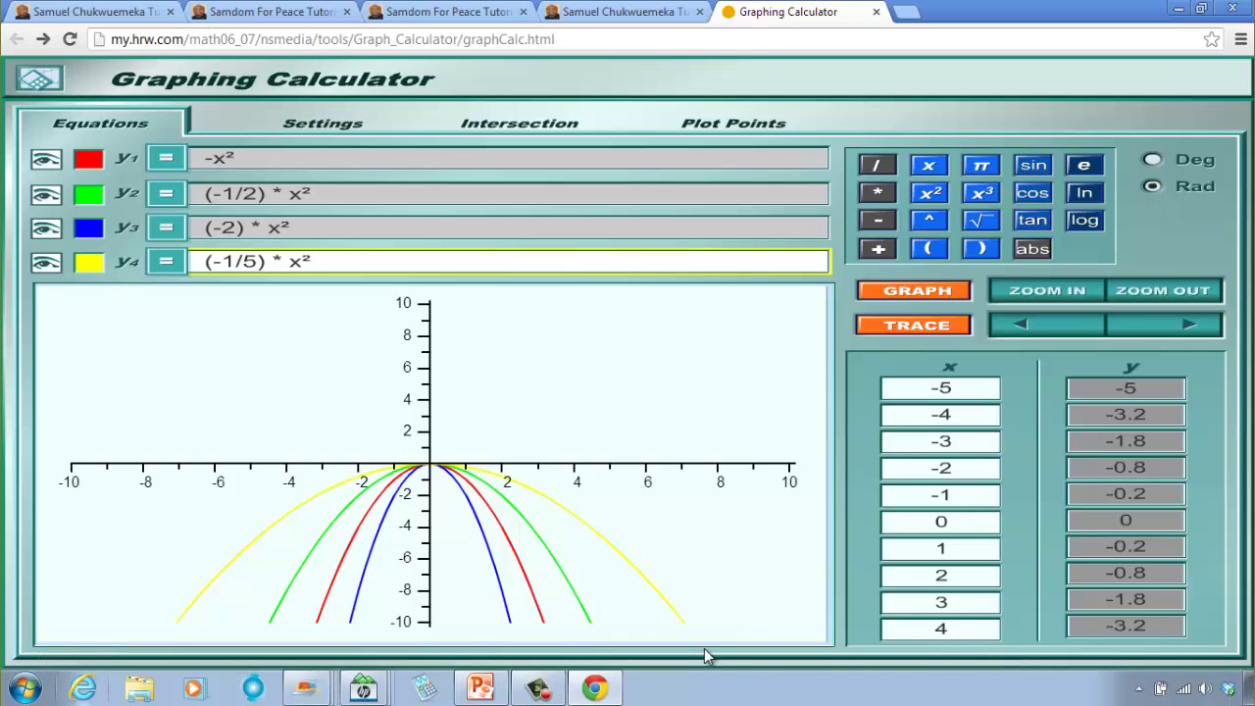
# - Remove the negative signs from equations y1, y2 and y3 so their coefficients are positive
pyautogui.click(217, 163)
pyautogui.press('BackSpace')
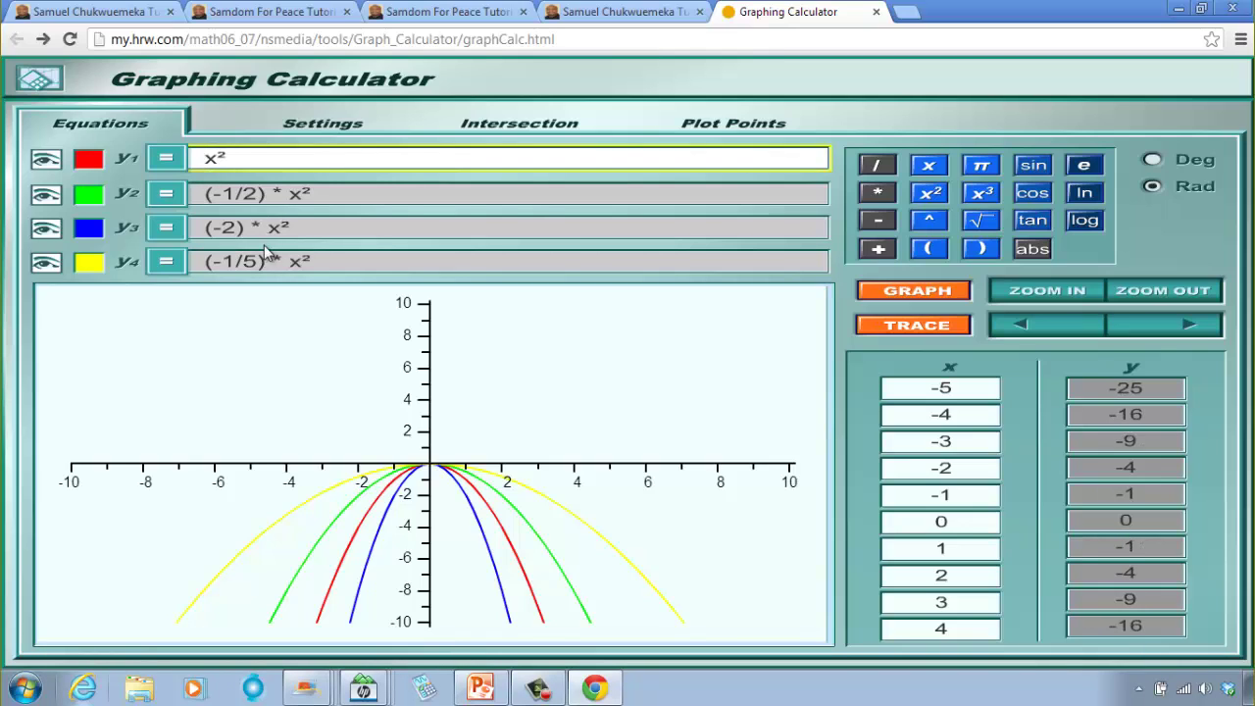
pyautogui.click(221, 196)
pyautogui.press('BackSpace')
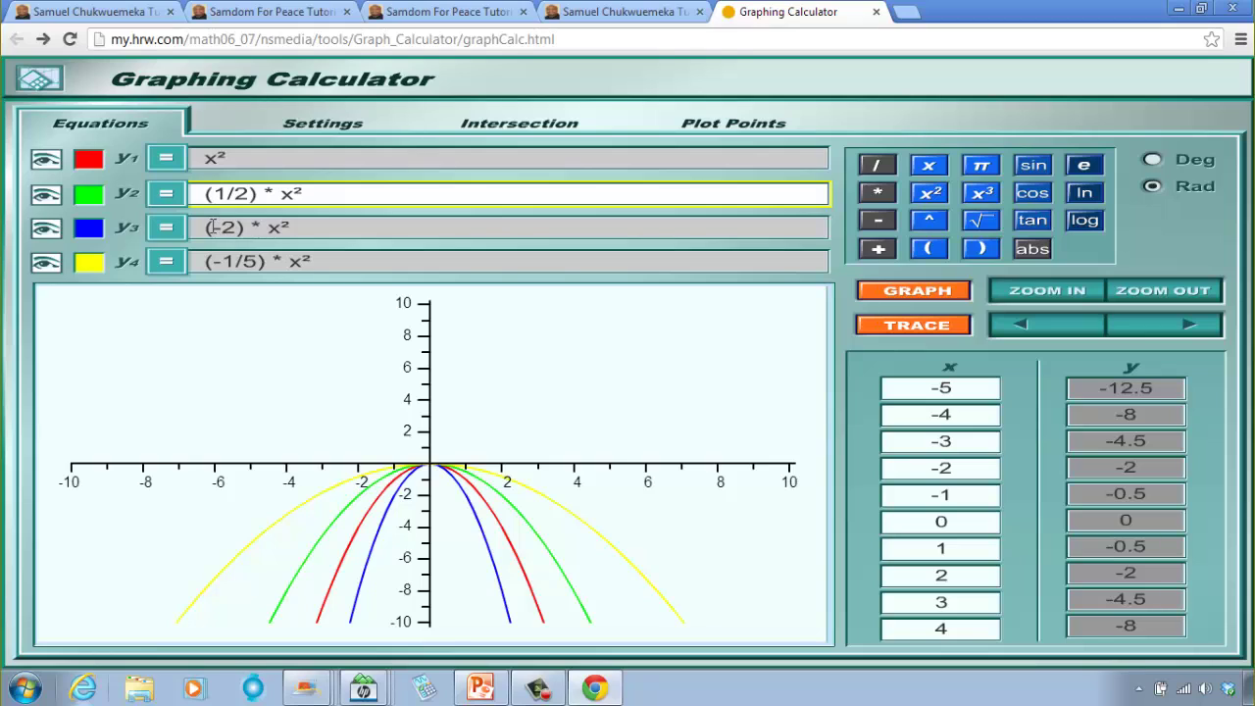
pyautogui.click(219, 228)
pyautogui.press('BackSpace')
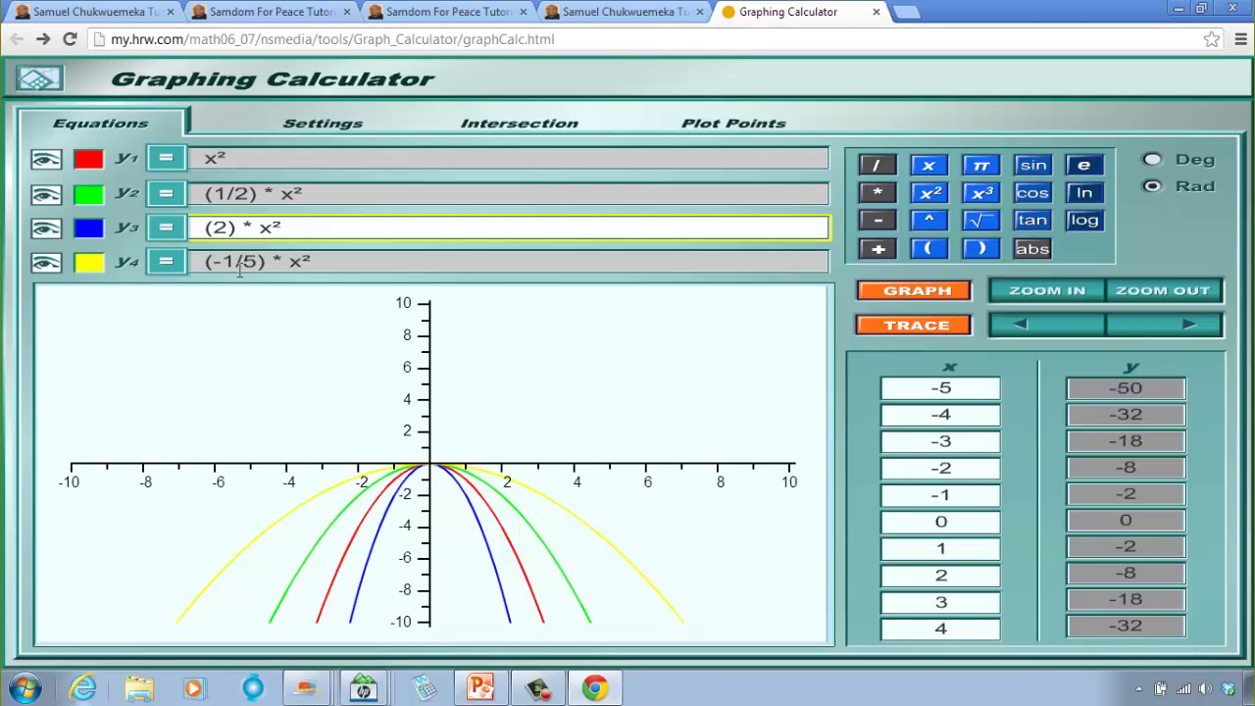
# - Simplify equation y3 to 2x², clear equation y4, and graph the remaining upward-opening parabolas
pyautogui.click(237, 226)
pyautogui.press('BackSpace')
pyautogui.click(252, 227)
pyautogui.press('BackSpace')
pyautogui.press('BackSpace')
pyautogui.press('BackSpace')
pyautogui.click(214, 227)
pyautogui.press('BackSpace')
pyautogui.moveTo(319, 263); pyautogui.dragTo(196, 262)
pyautogui.press('BackSpace')
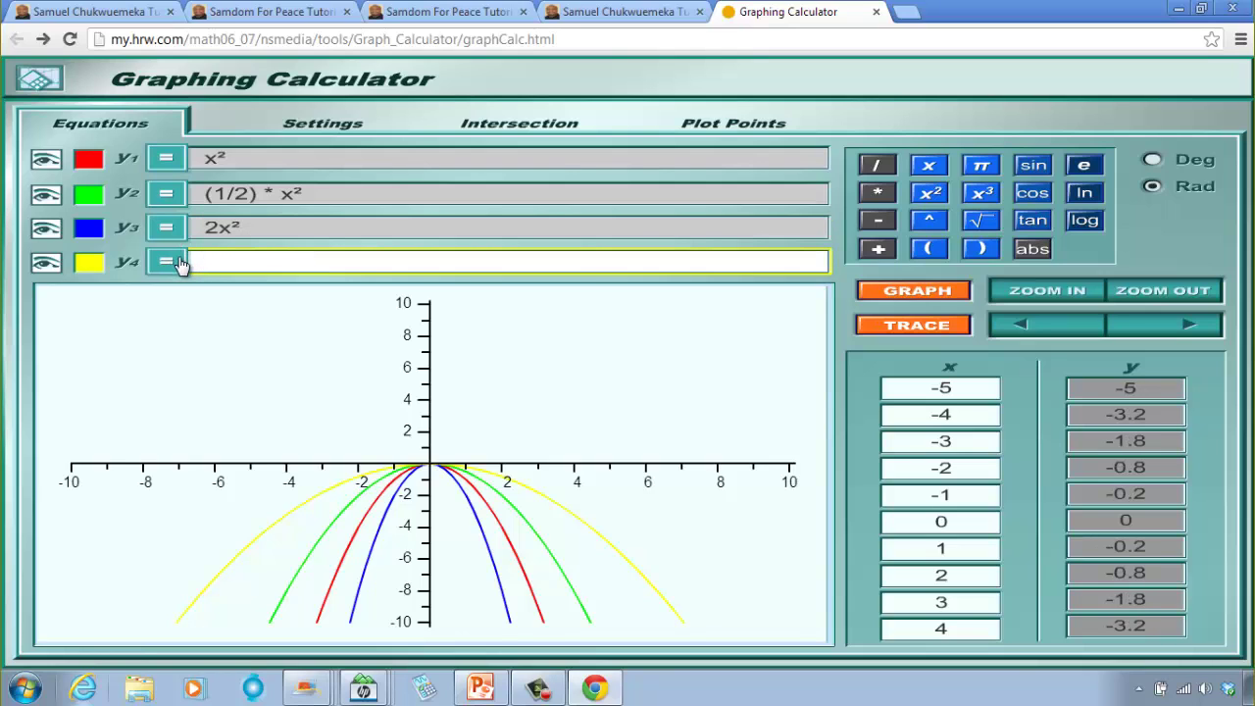
pyautogui.click(895, 294)
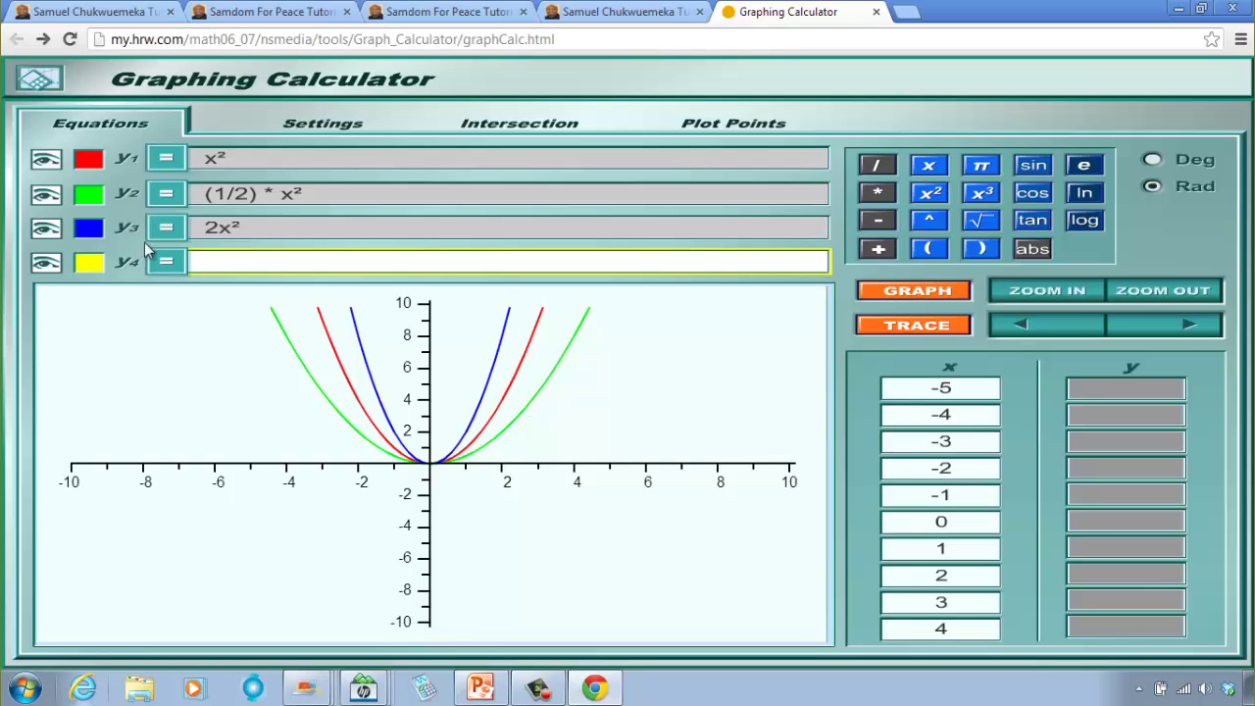
# - Enter 3x² as equation y4 and graph it alongside the other three parabolas
pyautogui.click(238, 262)
pyautogui.write('3x')
pyautogui.click(929, 193)
pyautogui.click(917, 294)
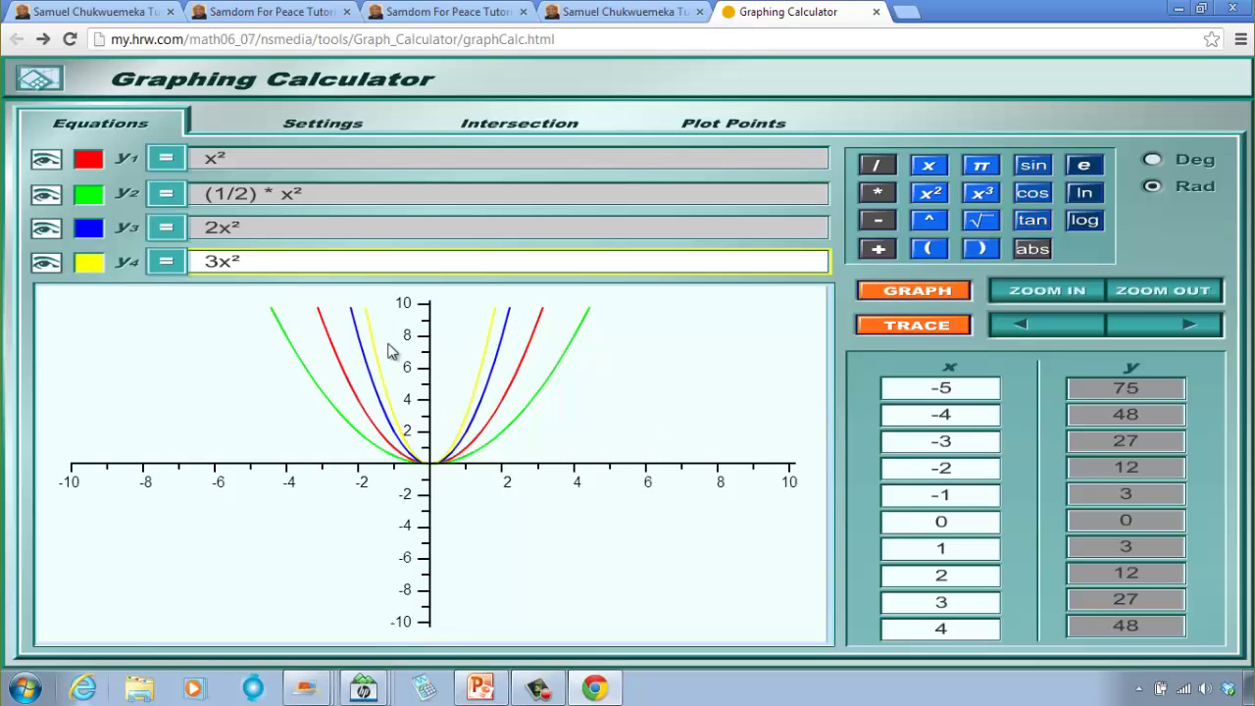
# - Change equation y4 to 5x² and redraw the graph
pyautogui.click(218, 262)
pyautogui.press('BackSpace')
pyautogui.write('5')
pyautogui.click(928, 294)
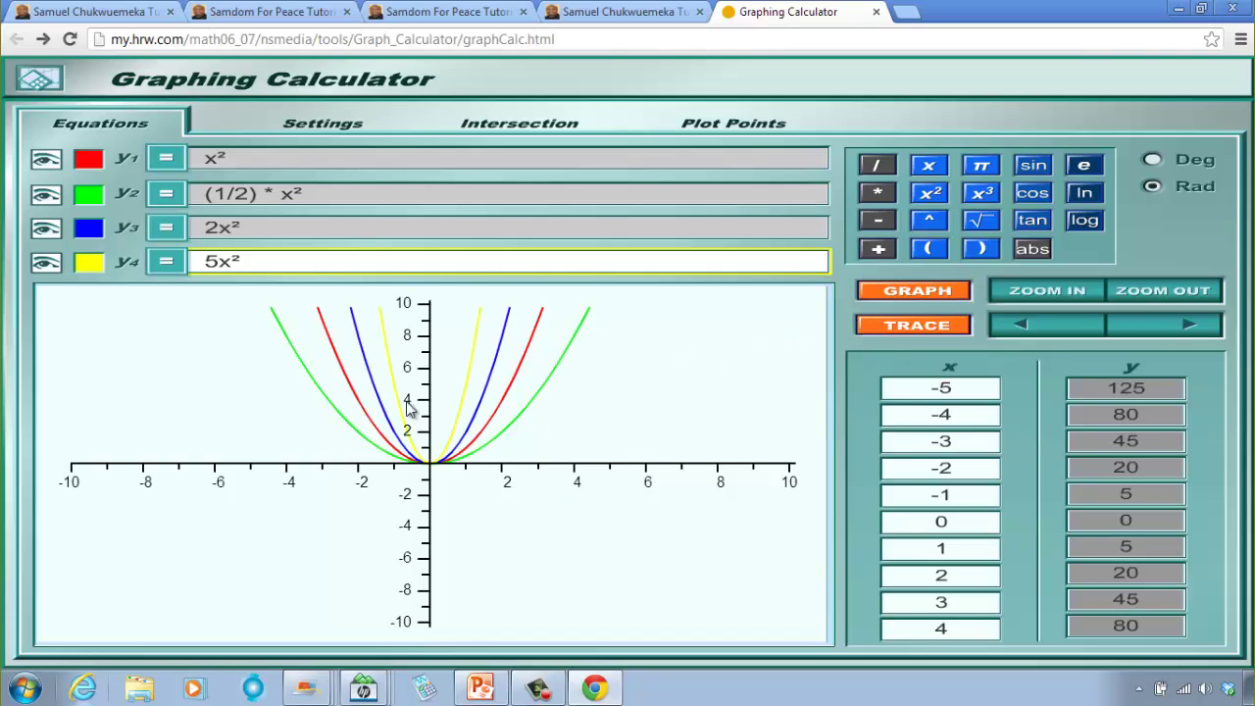
pyautogui.click(217, 262)
pyautogui.press('BackSpace')
pyautogui.write('5')
pyautogui.click(919, 291)
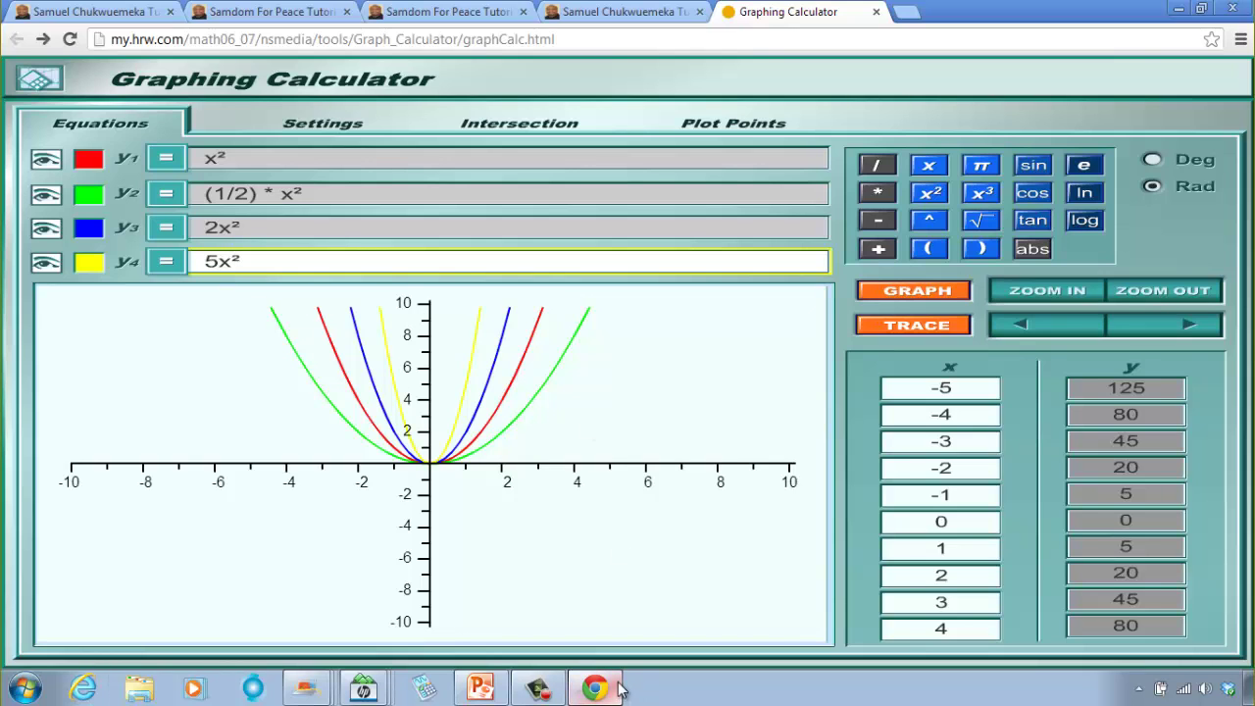
# - Switch to the PowerPoint presentation and go through slides 27 and 28 to slide 29, "So, we can say that:"
pyautogui.click(502, 688)
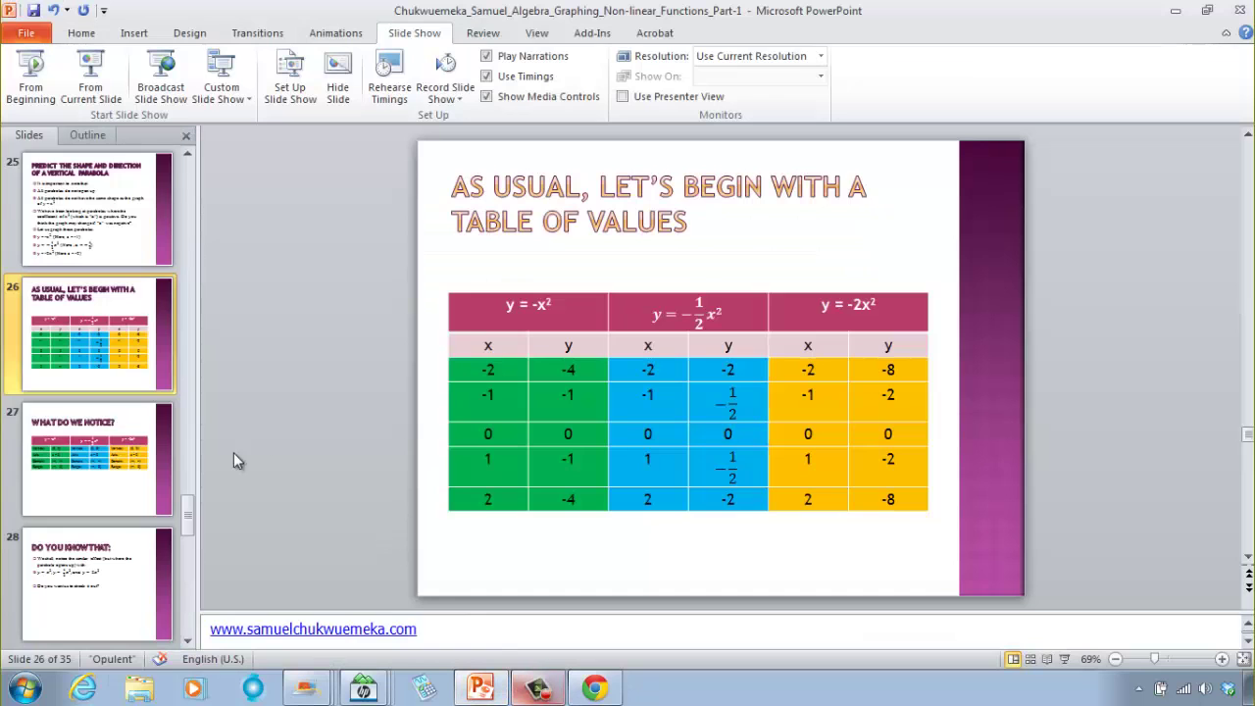
pyautogui.click(87, 436)
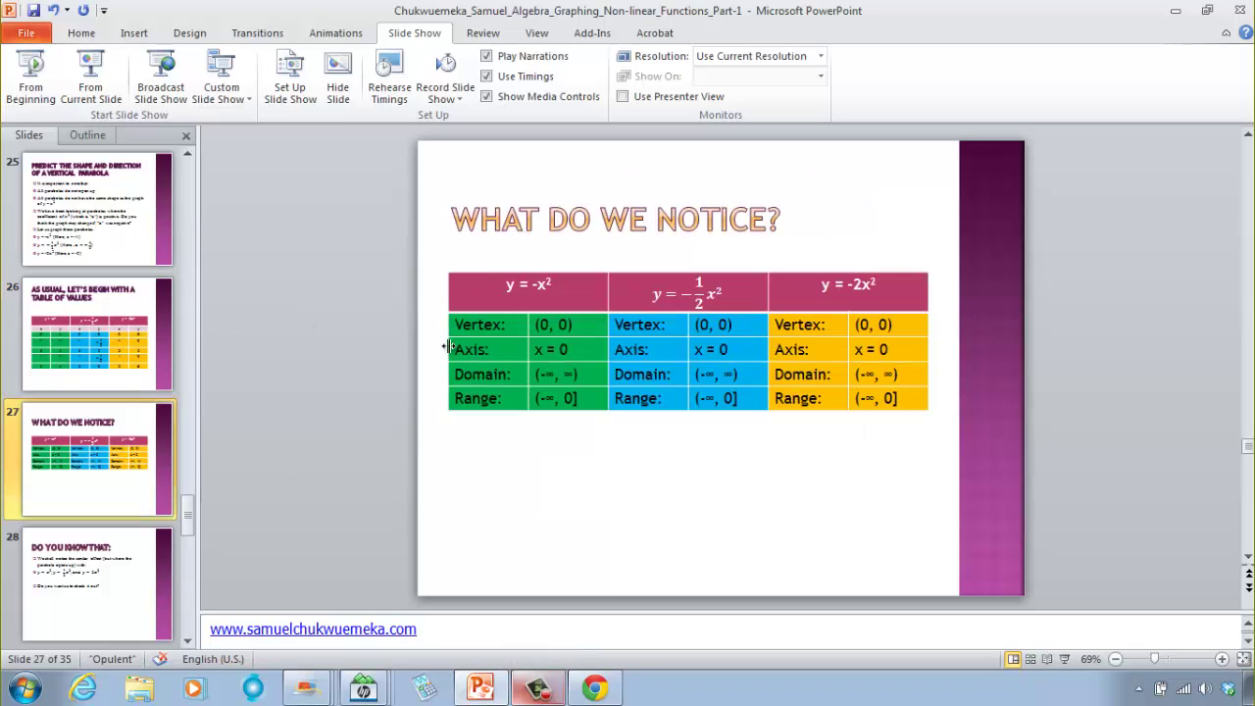
pyautogui.scroll(-2, 87, 388)
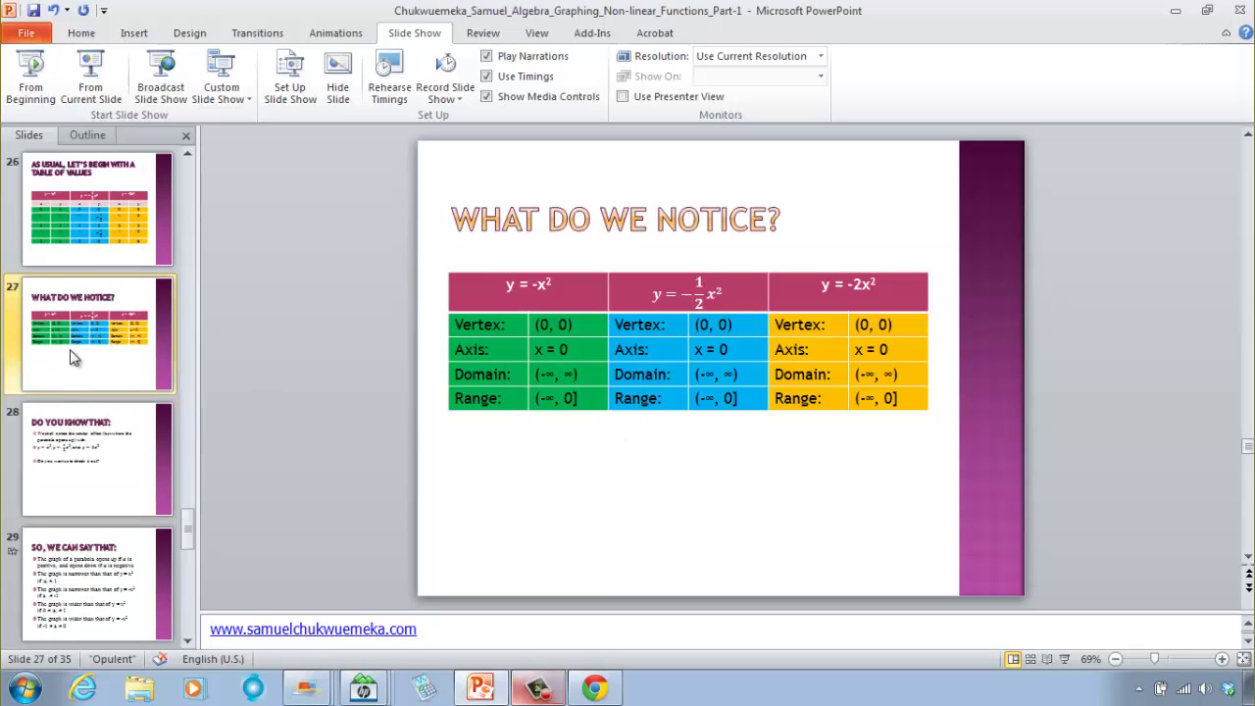
pyautogui.click(70, 326)
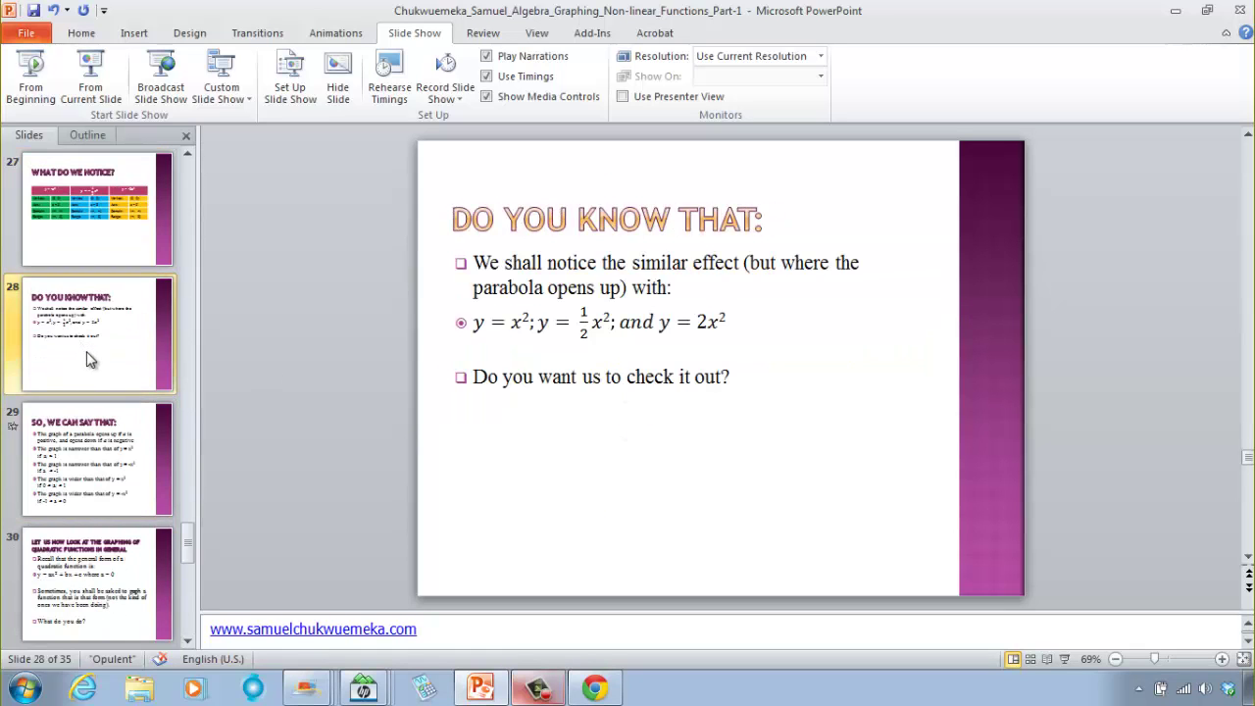
pyautogui.scroll(-1, 87, 353)
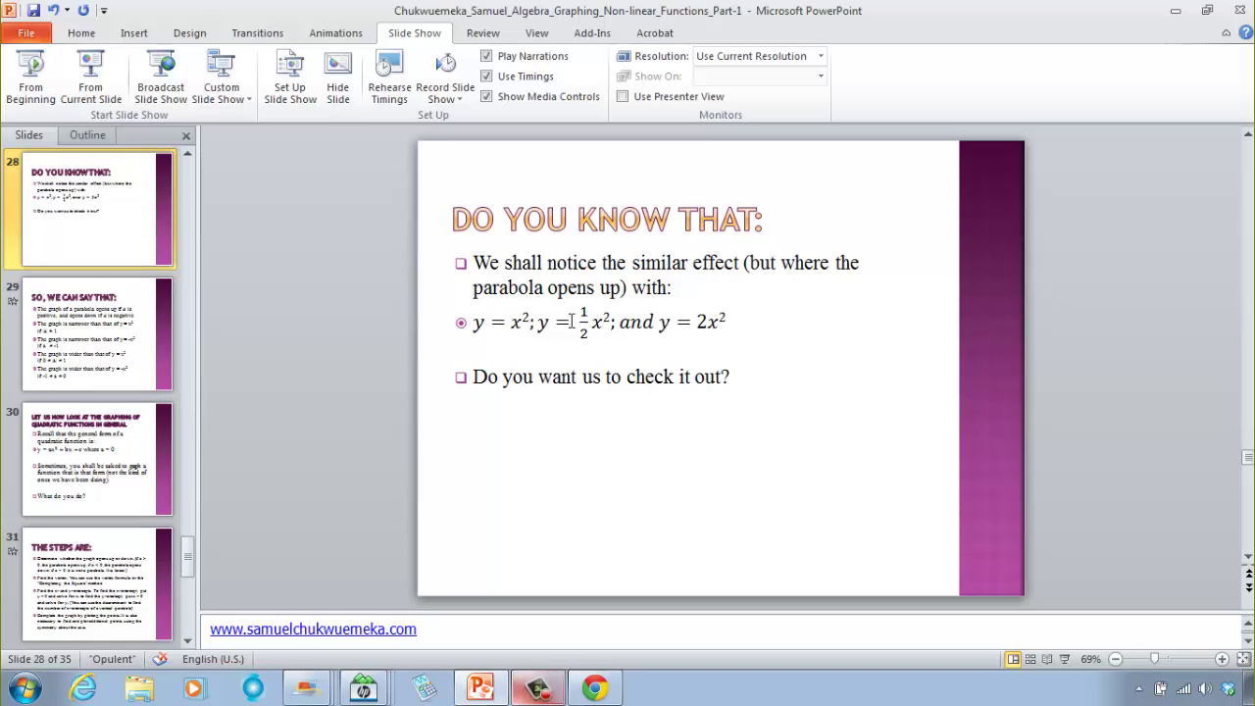
pyautogui.click(75, 334)
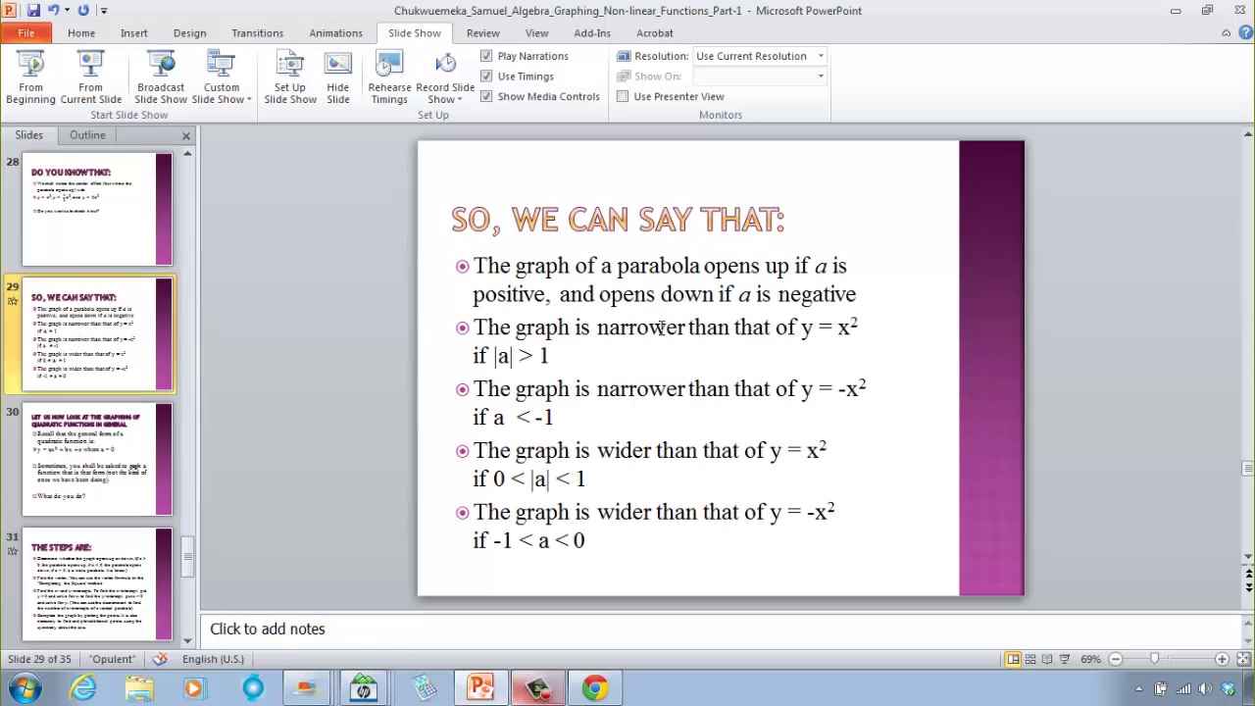